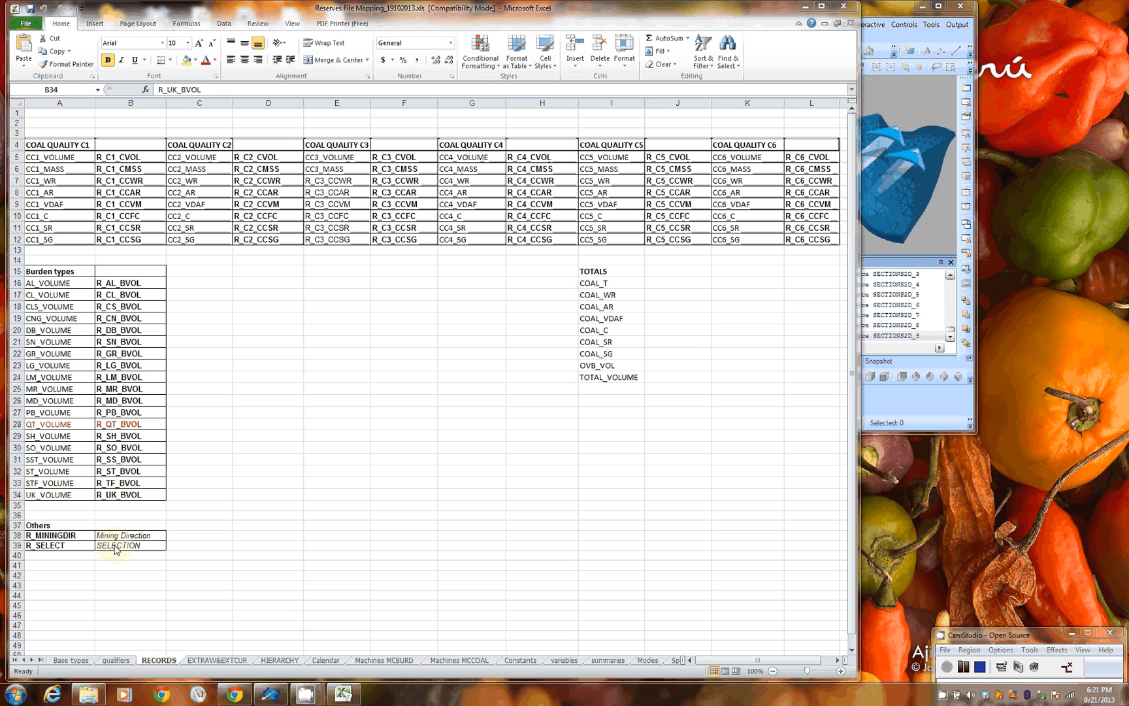
# Switch from the Excel workbook to MineScape, maximize it, and open the block records definition from the schedule setup.
pyautogui.click(825, 6)
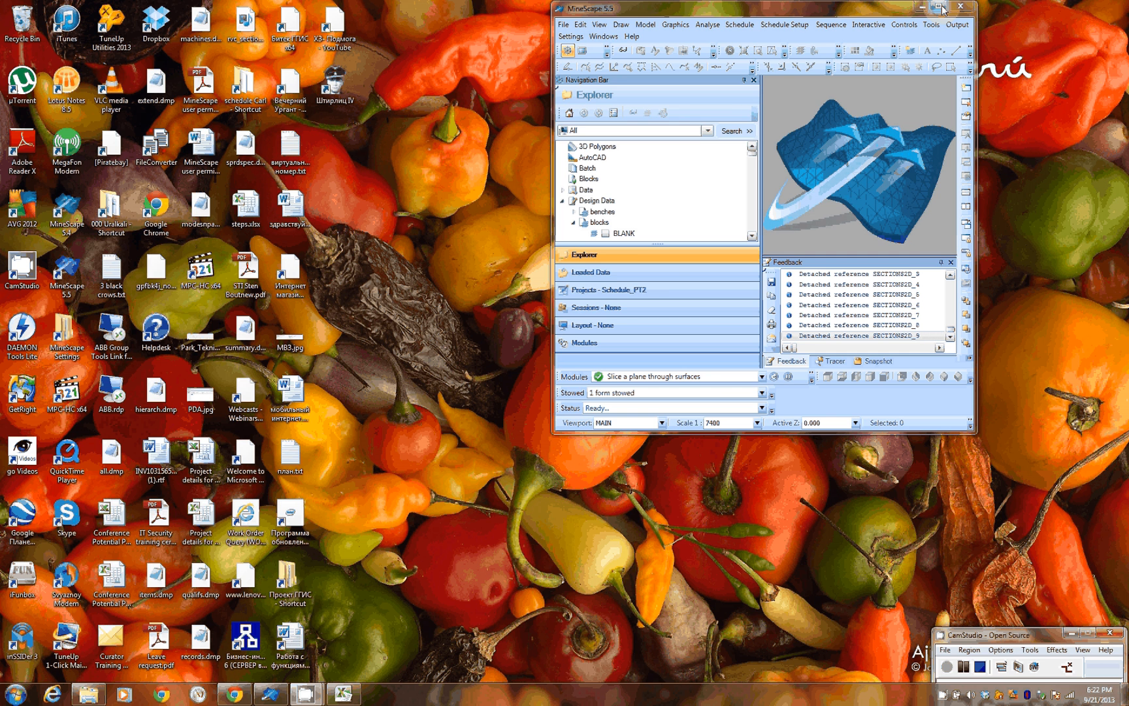
pyautogui.click(939, 6)
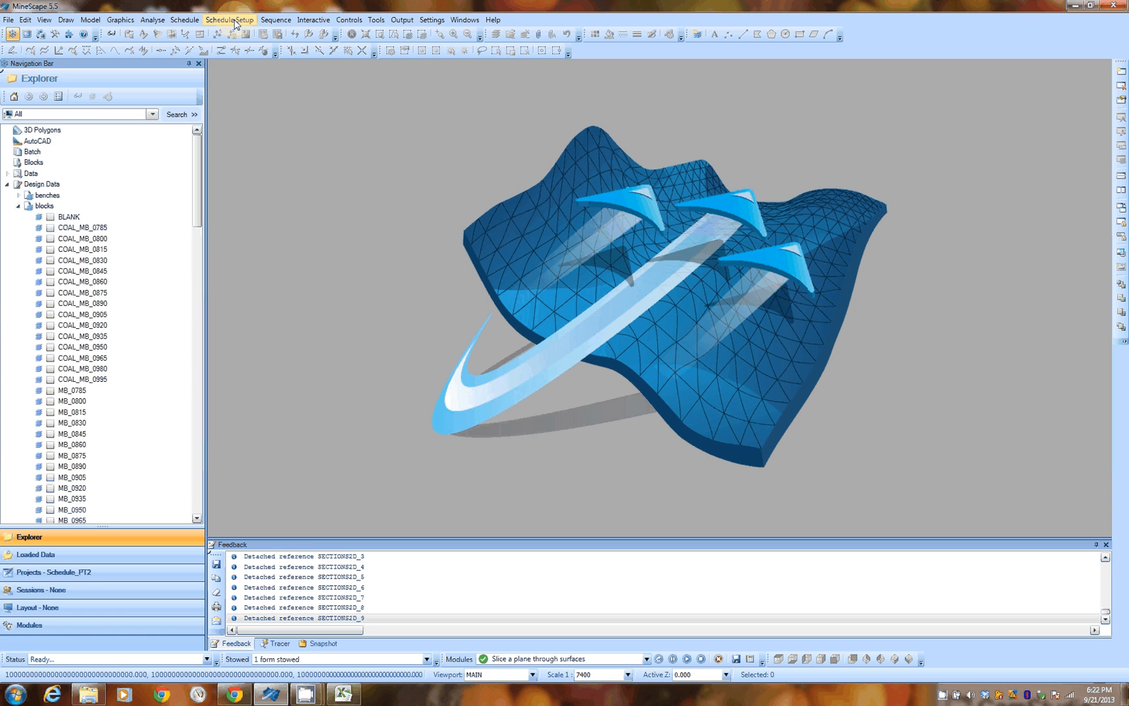
pyautogui.click(236, 23)
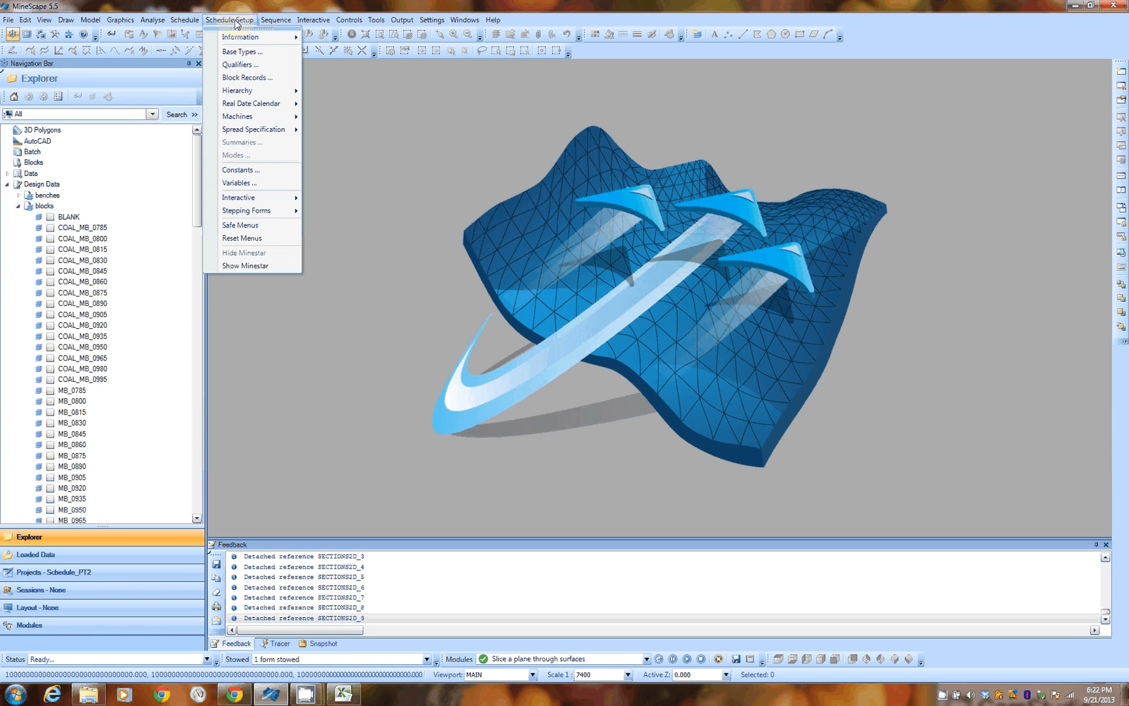
pyautogui.click(260, 77)
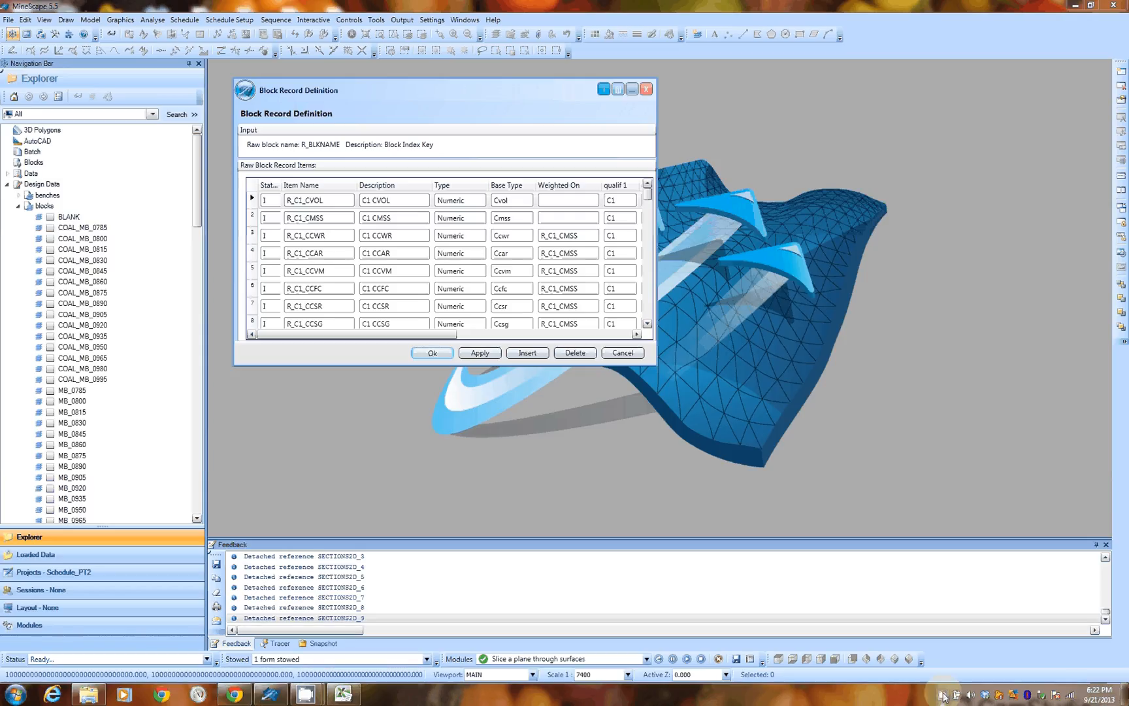
pyautogui.moveTo(305, 694)
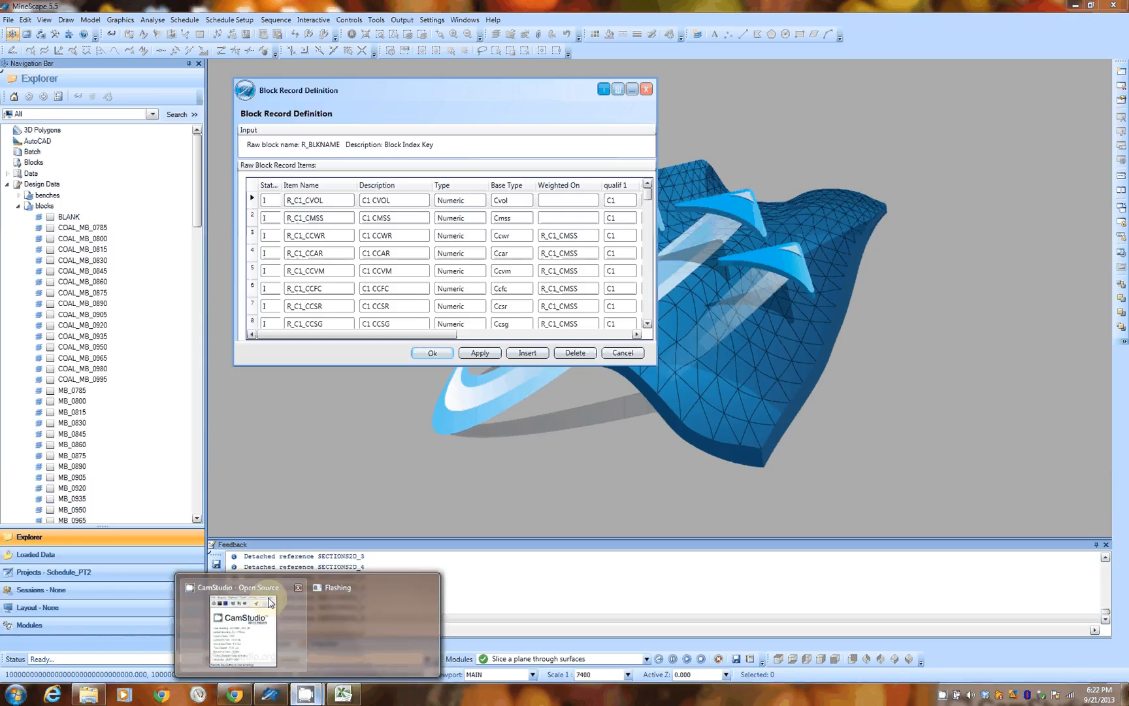
pyautogui.click(270, 603)
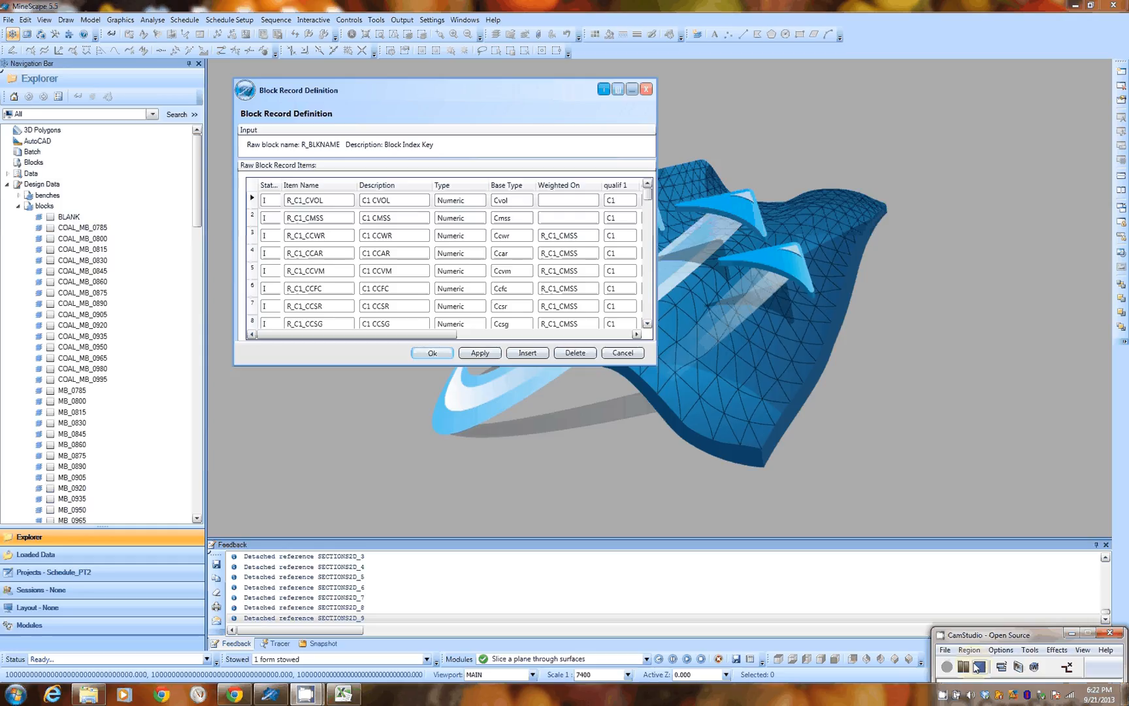
pyautogui.click(966, 666)
pyautogui.click(947, 666)
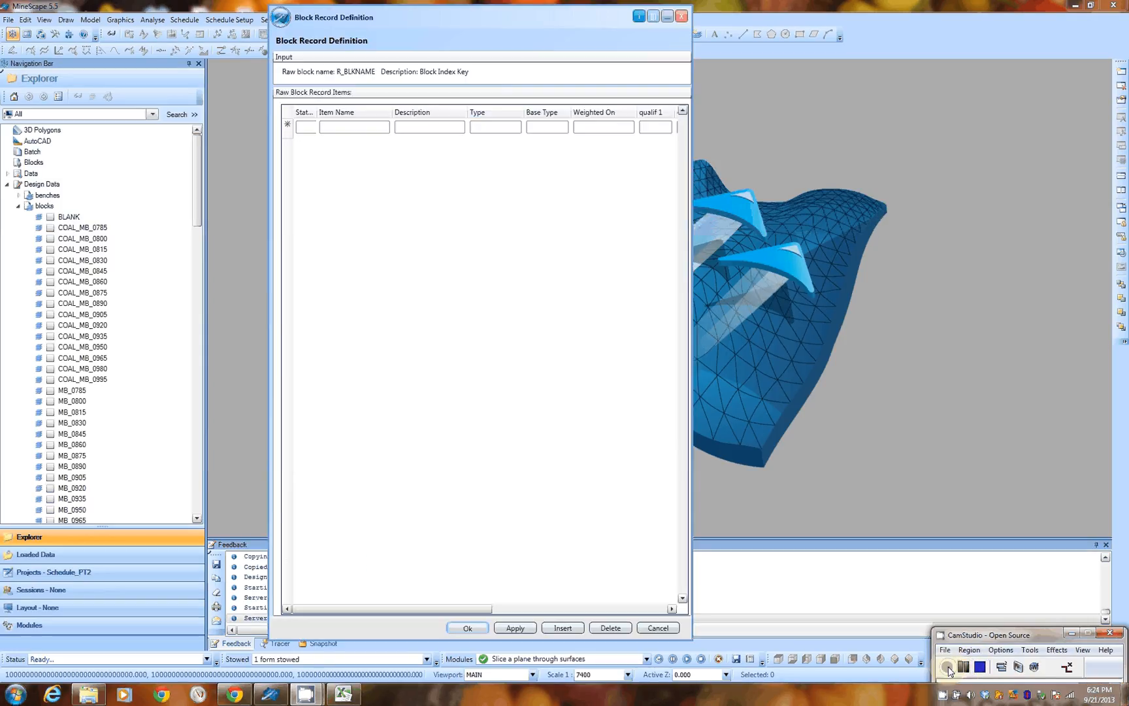
# Start inserting raw block record items, choosing QUALITY as the qualifier group with items added for all its qualifiers.
pyautogui.click(416, 17)
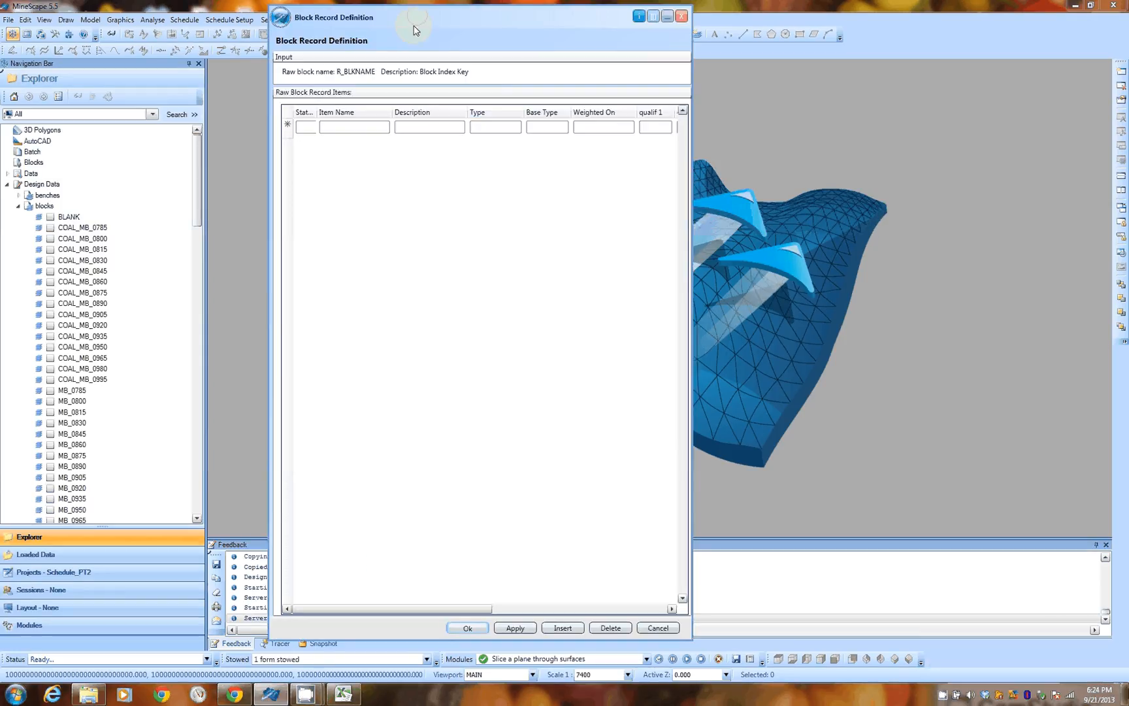
pyautogui.moveTo(413, 30); pyautogui.dragTo(420, 17)
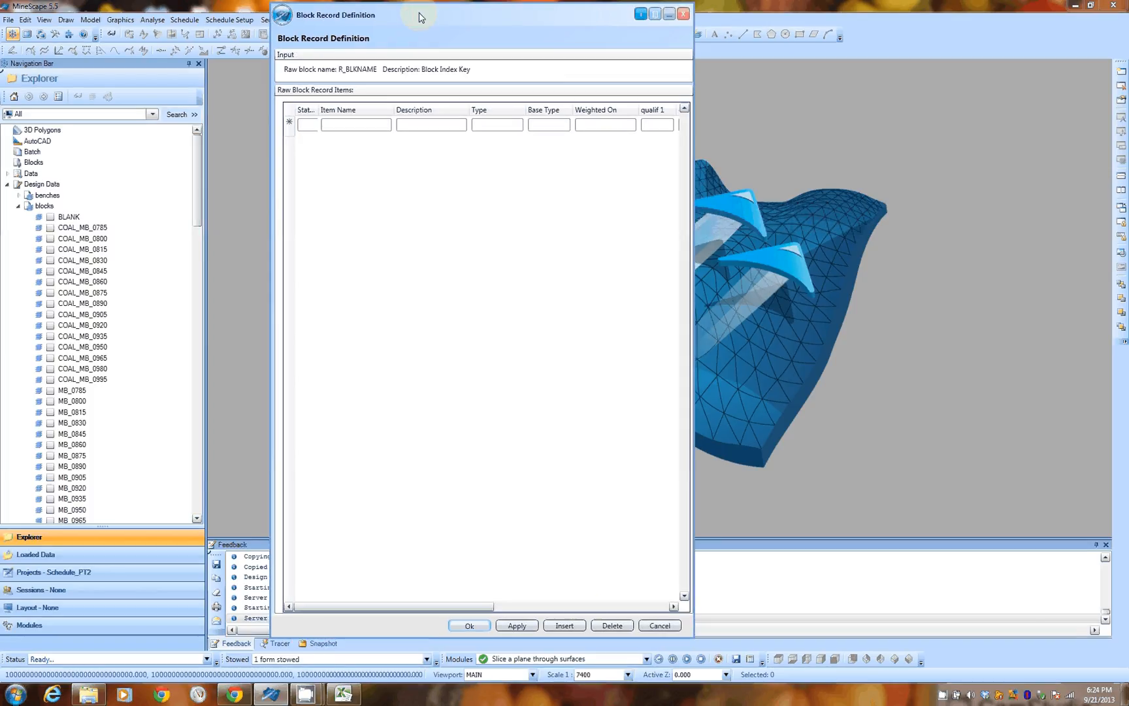
pyautogui.click(566, 626)
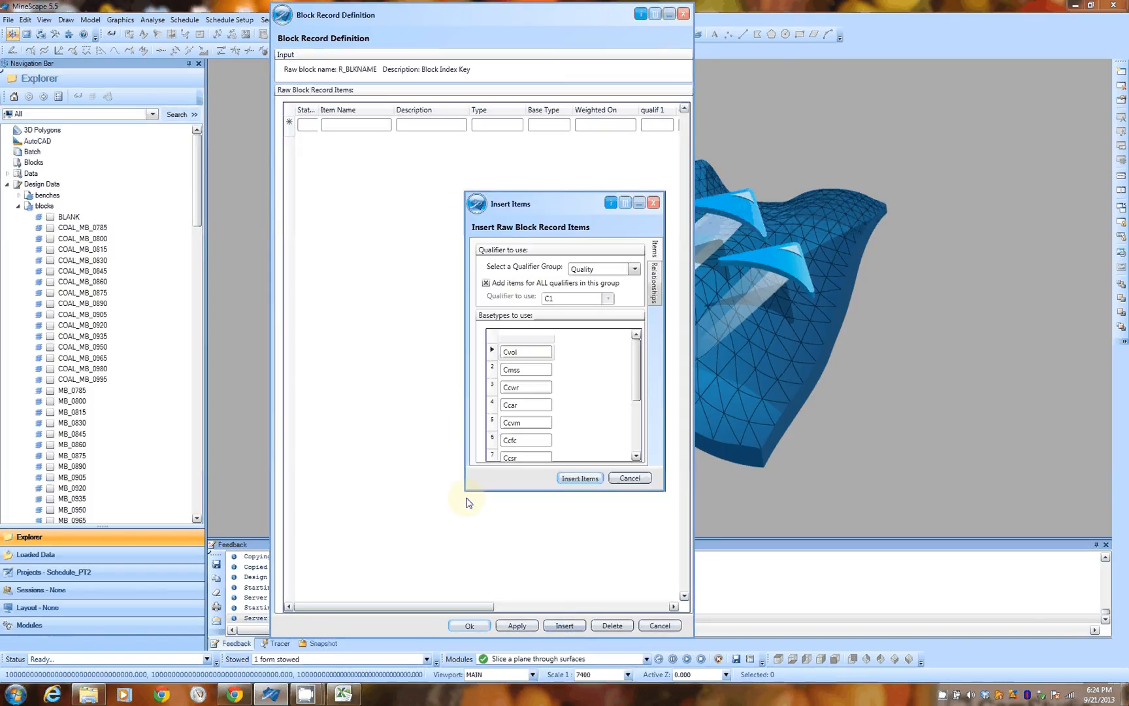
pyautogui.moveTo(546, 203); pyautogui.dragTo(394, 149)
pyautogui.click(483, 214)
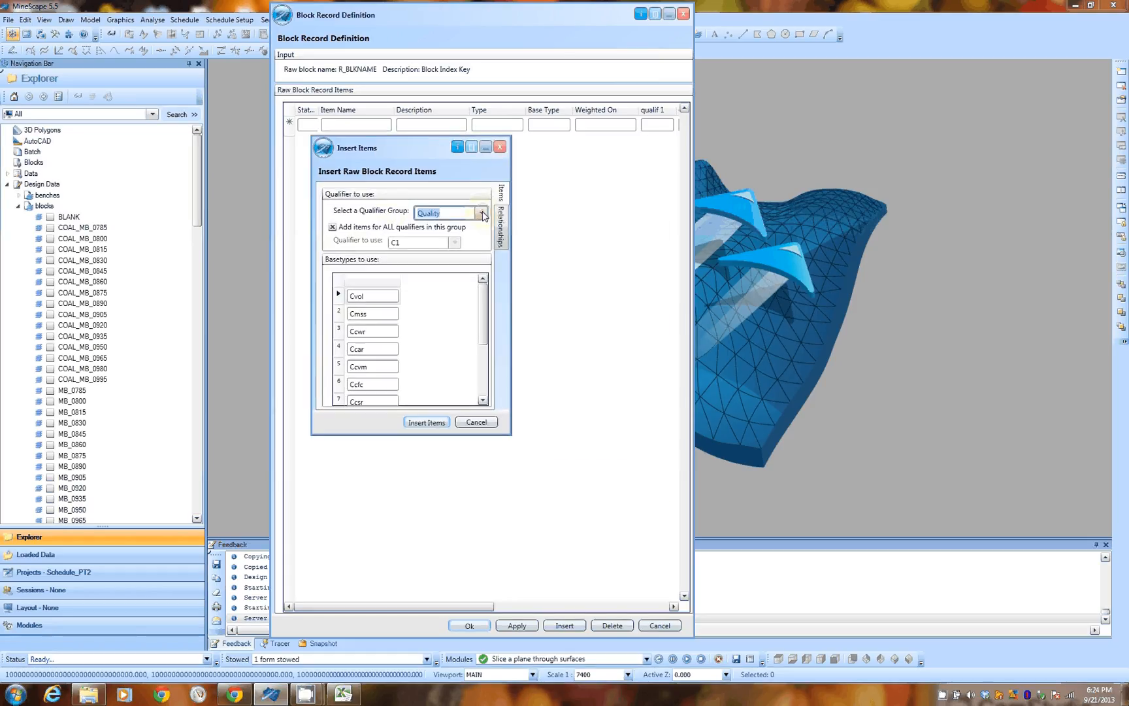
pyautogui.click(482, 213)
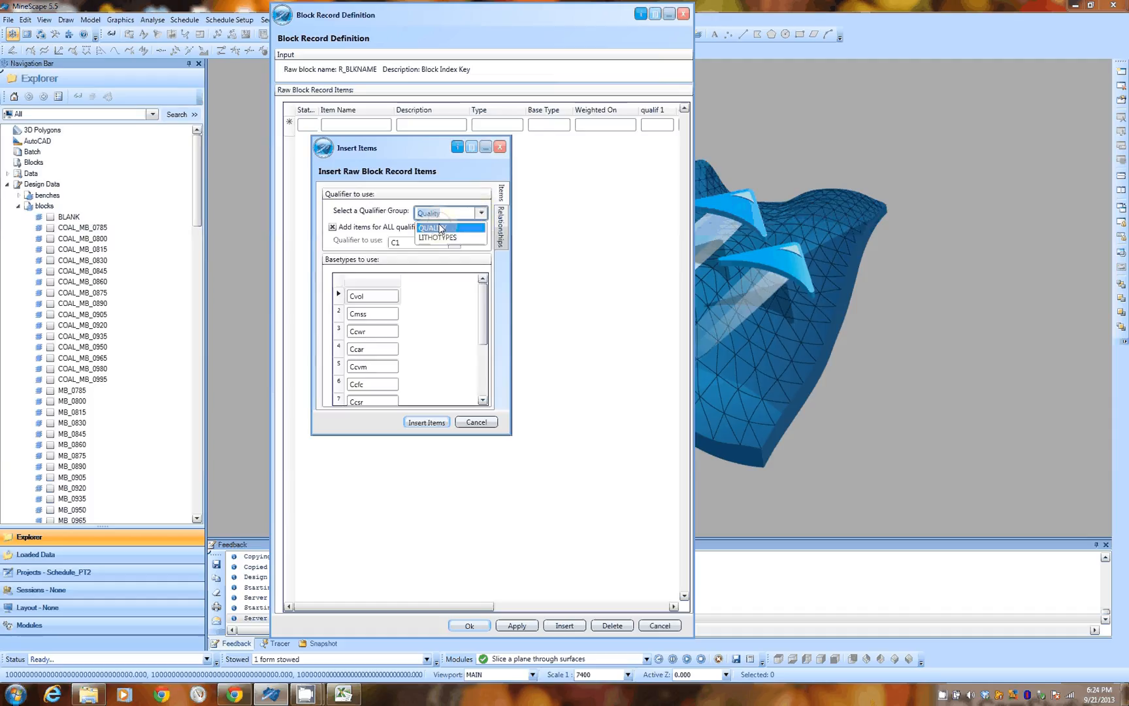
pyautogui.click(441, 228)
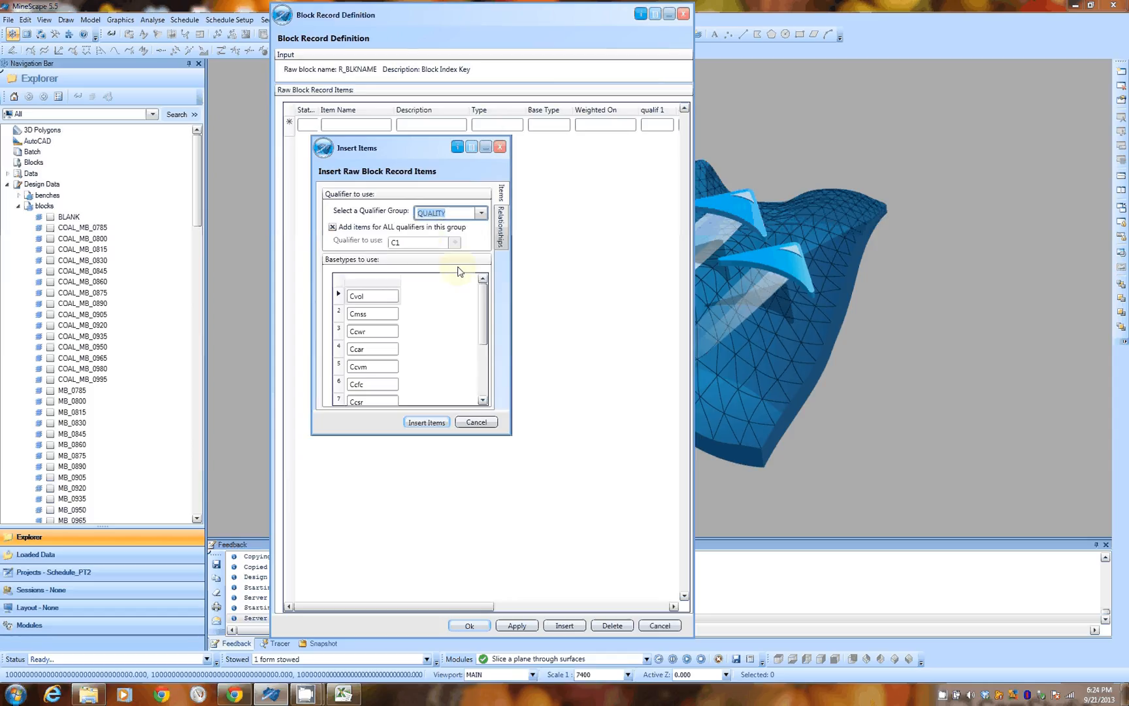
# Remove the Bvol and Avol basetypes from the list and insert the remaining coal basetype items for the QUALITY group.
pyautogui.click(379, 296)
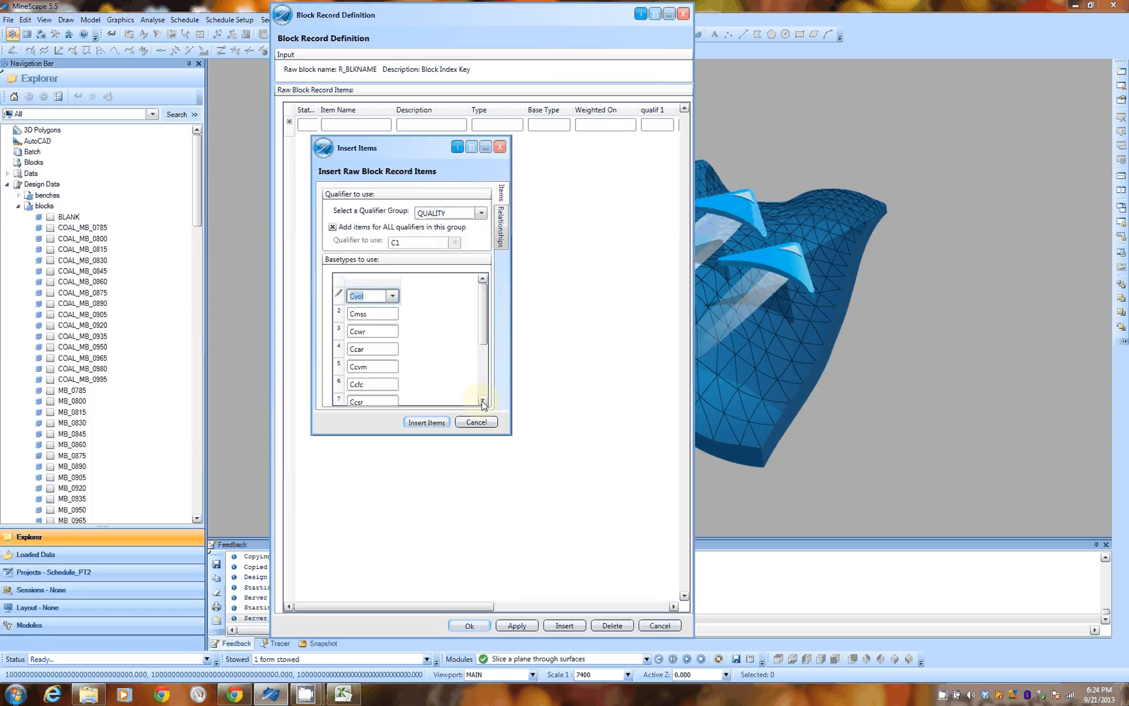
pyautogui.click(482, 402)
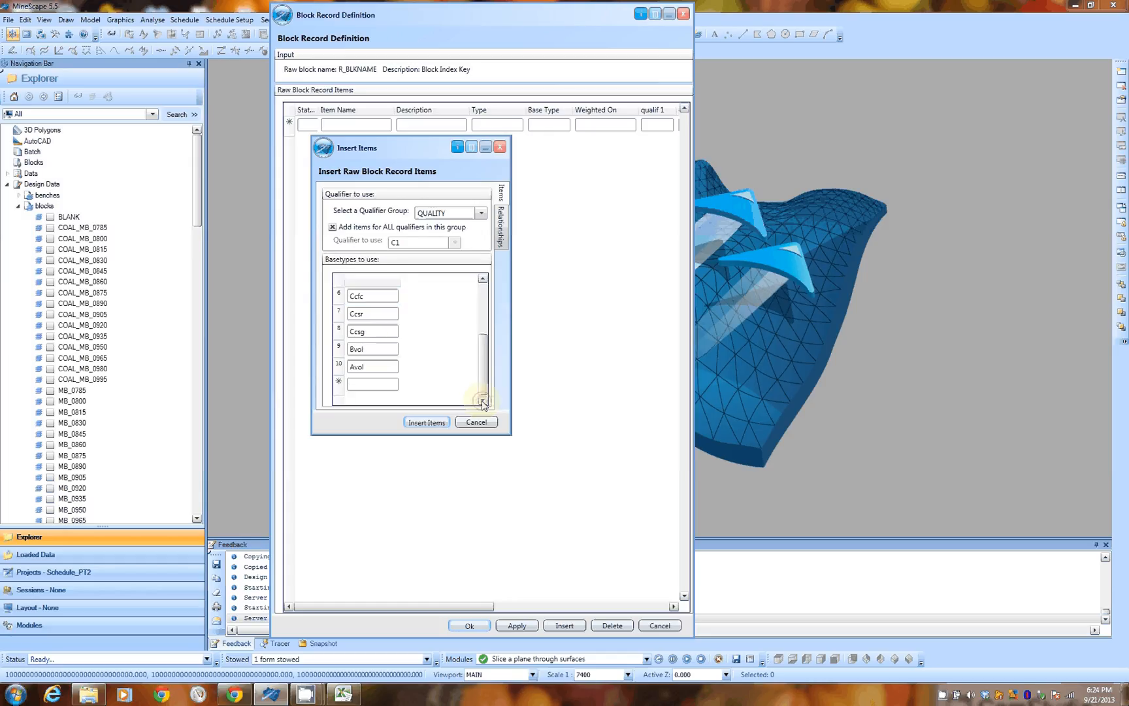
pyautogui.click(376, 350)
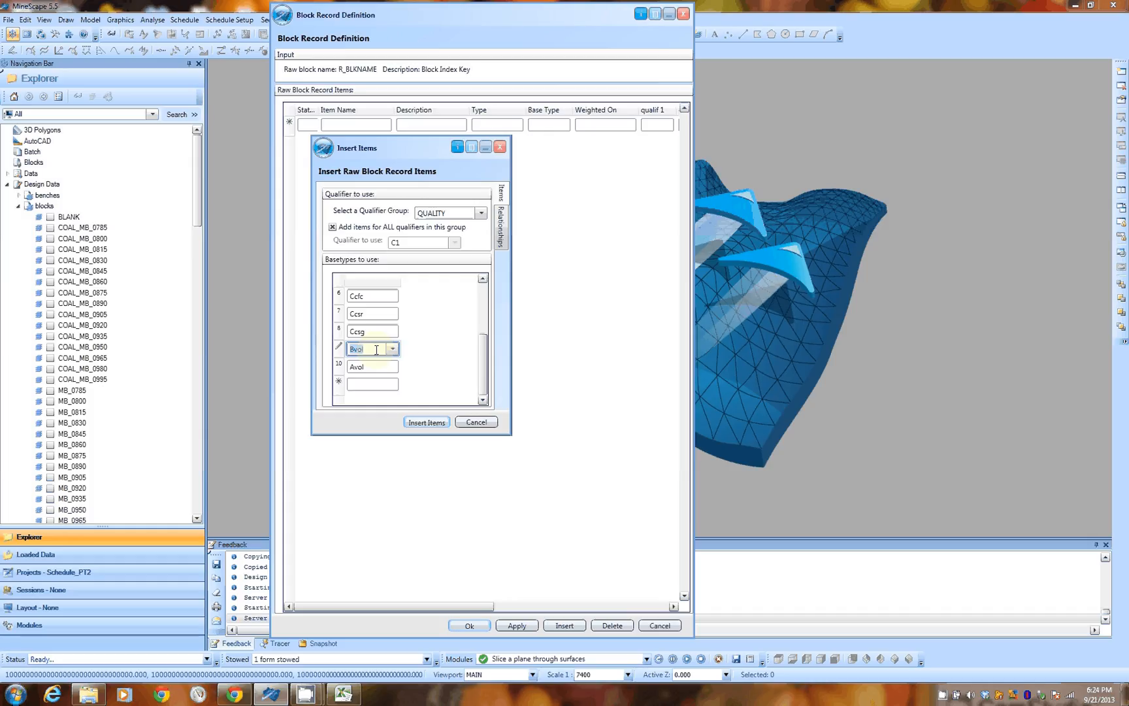
pyautogui.press('Delete')
pyautogui.press('Delete')
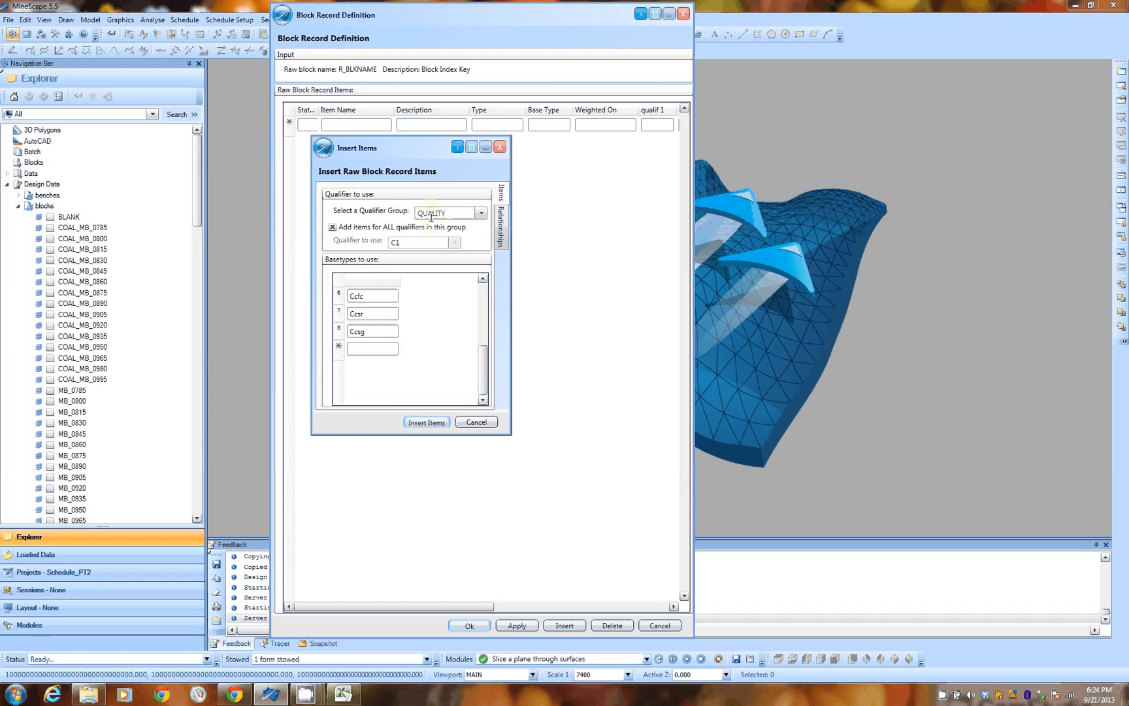
pyautogui.click(433, 423)
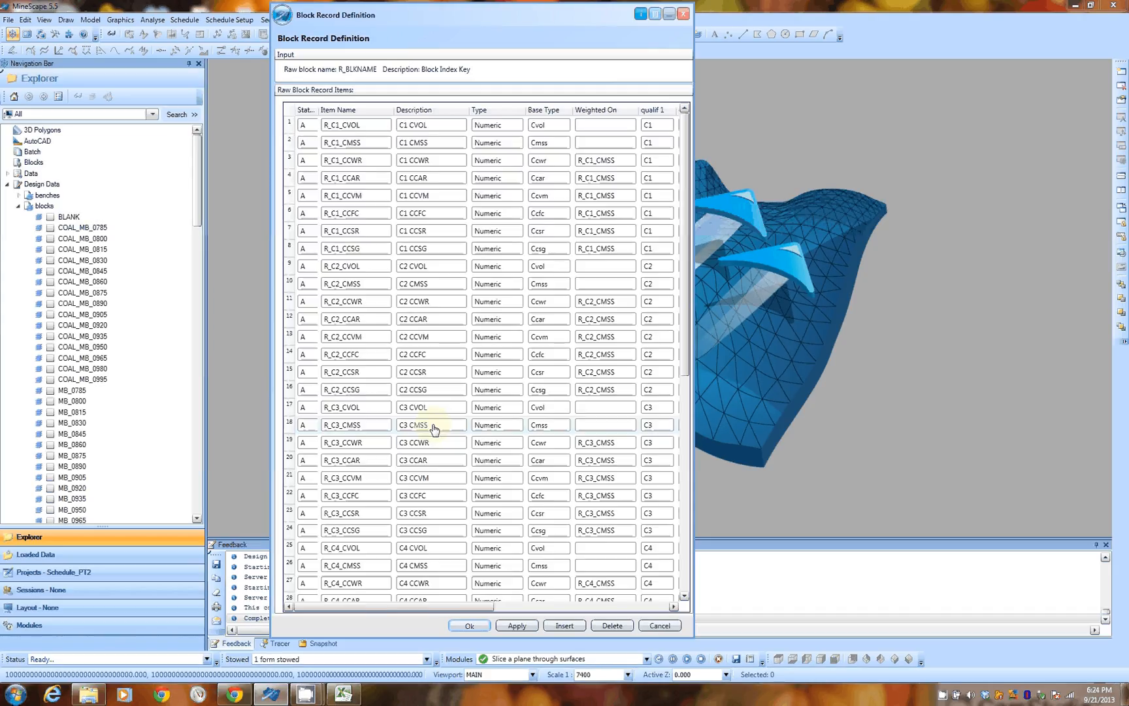
# Start another insertion of raw block record items, choosing LITHOTYPES as the qualifier group.
pyautogui.scroll(-1, 517, 251)
pyautogui.scroll(-7, 517, 252)
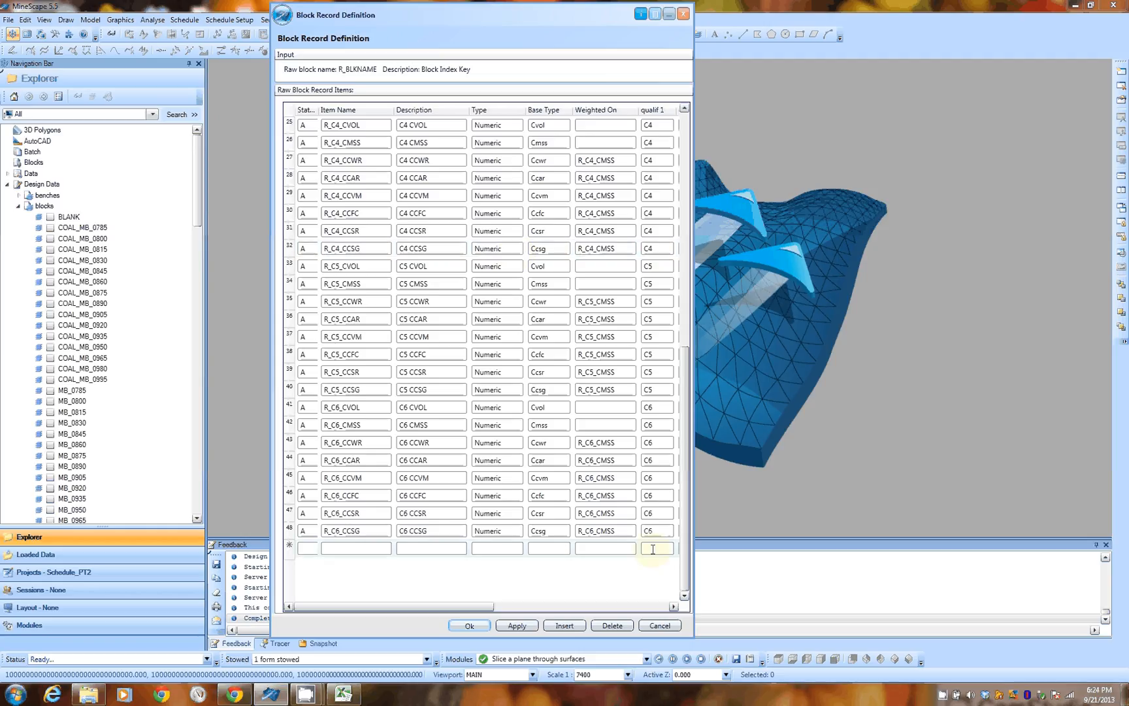
pyautogui.click(368, 548)
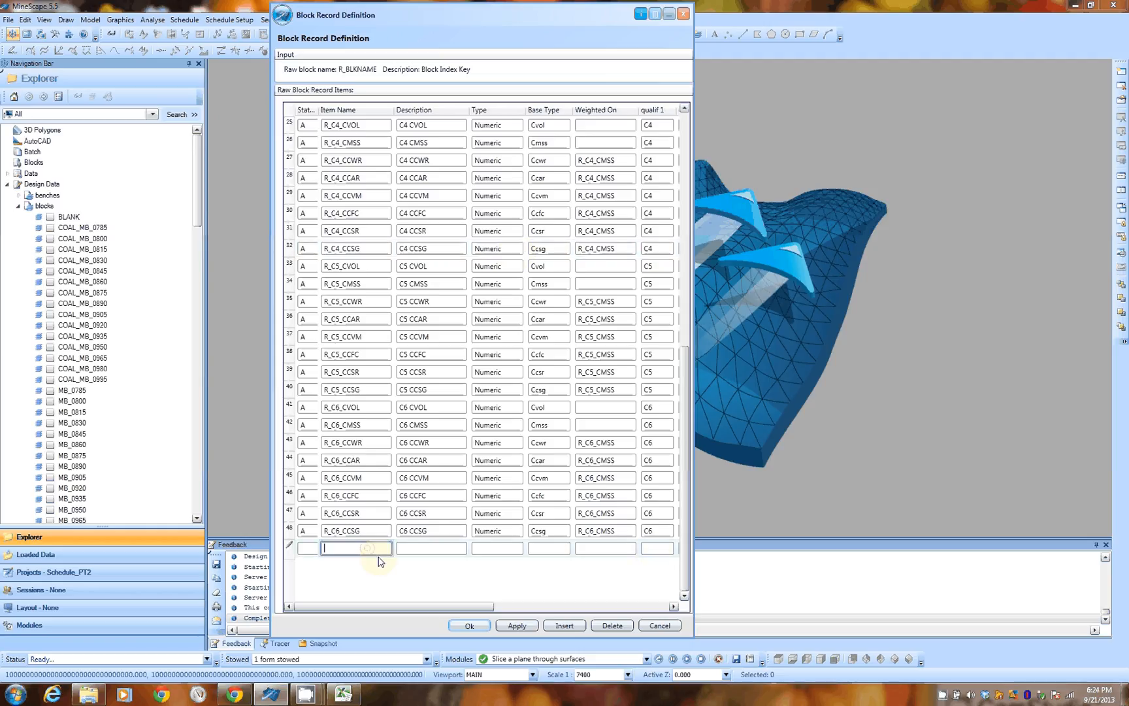
pyautogui.click(306, 549)
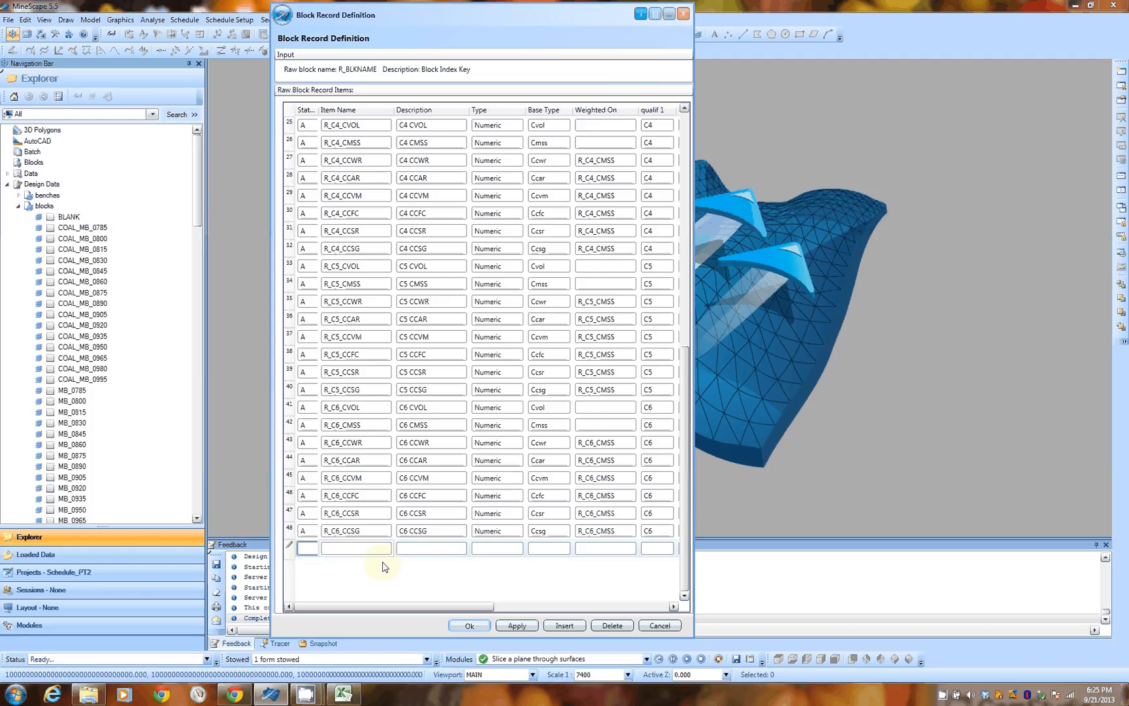
pyautogui.click(563, 628)
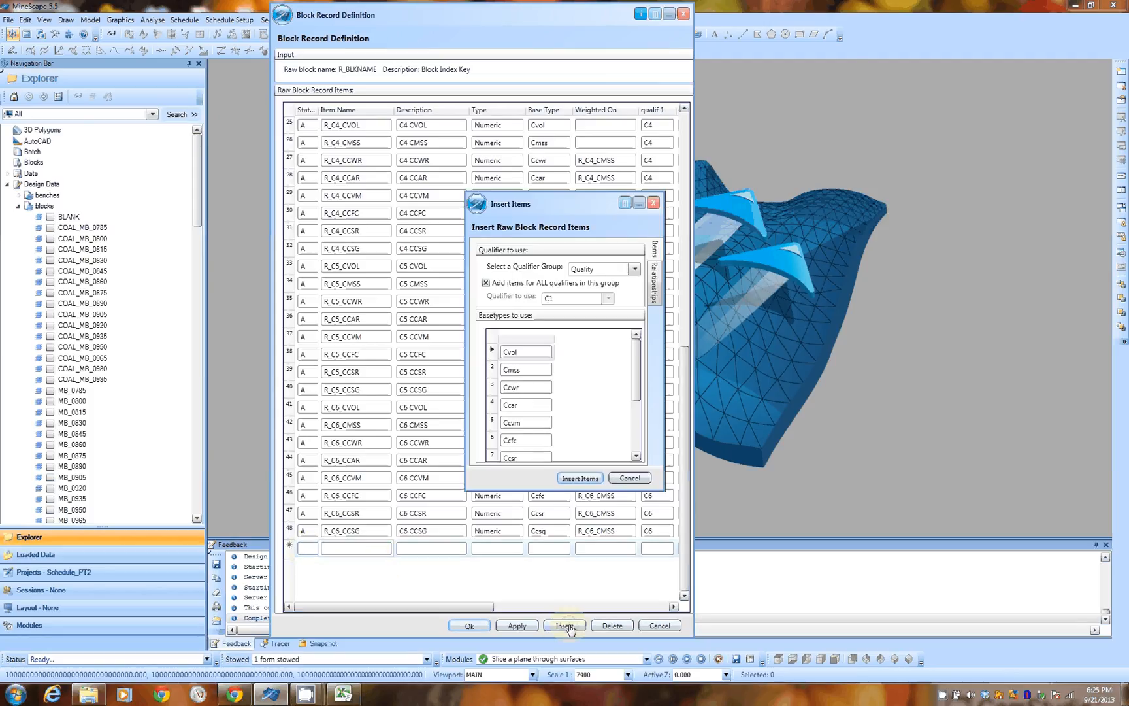
pyautogui.click(633, 270)
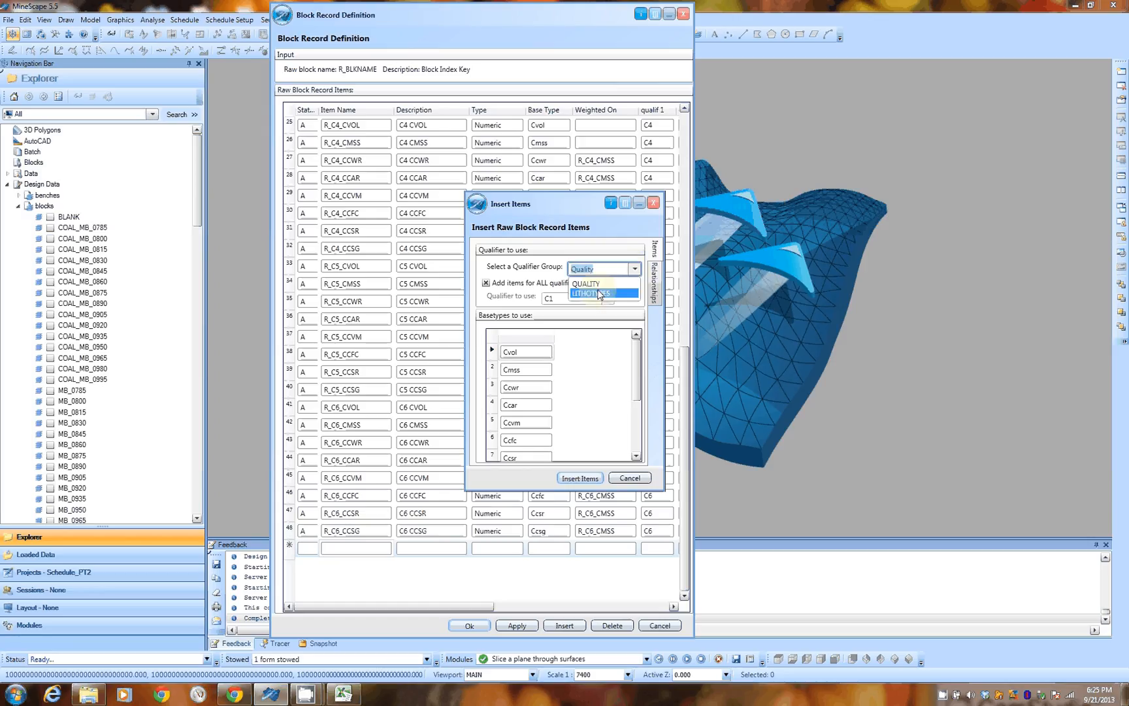
pyautogui.click(599, 294)
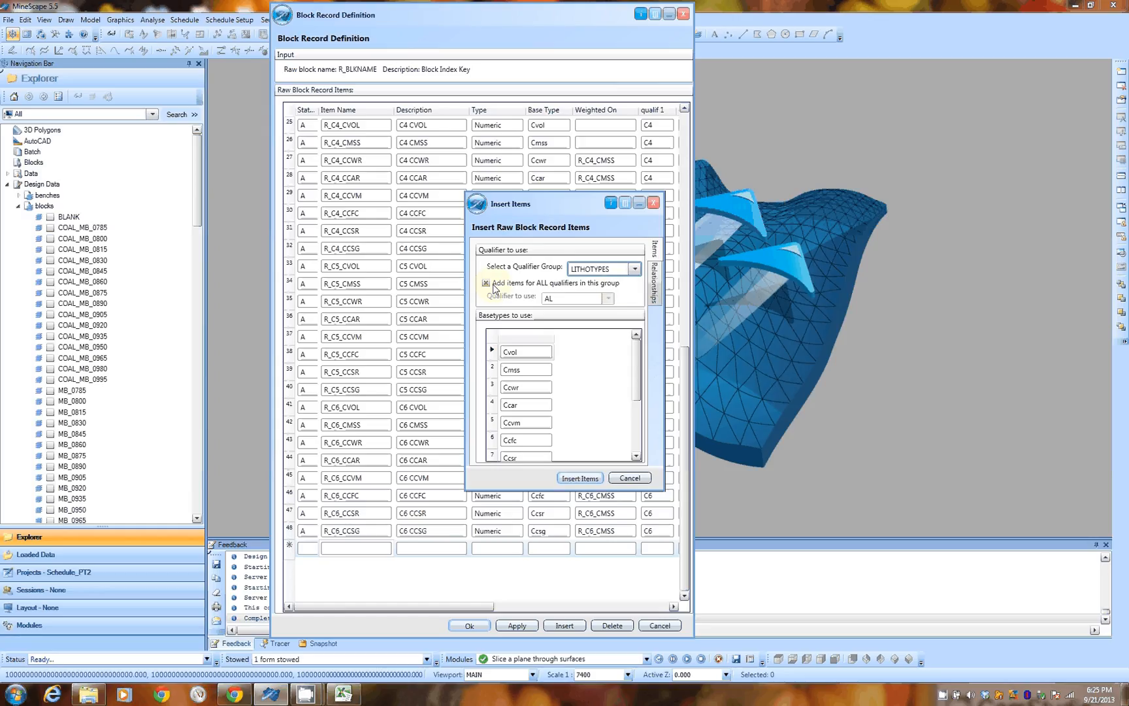
# Remove every basetype except Bvol from the list and insert the items for all LITHOTYPES qualifiers.
pyautogui.click(518, 352)
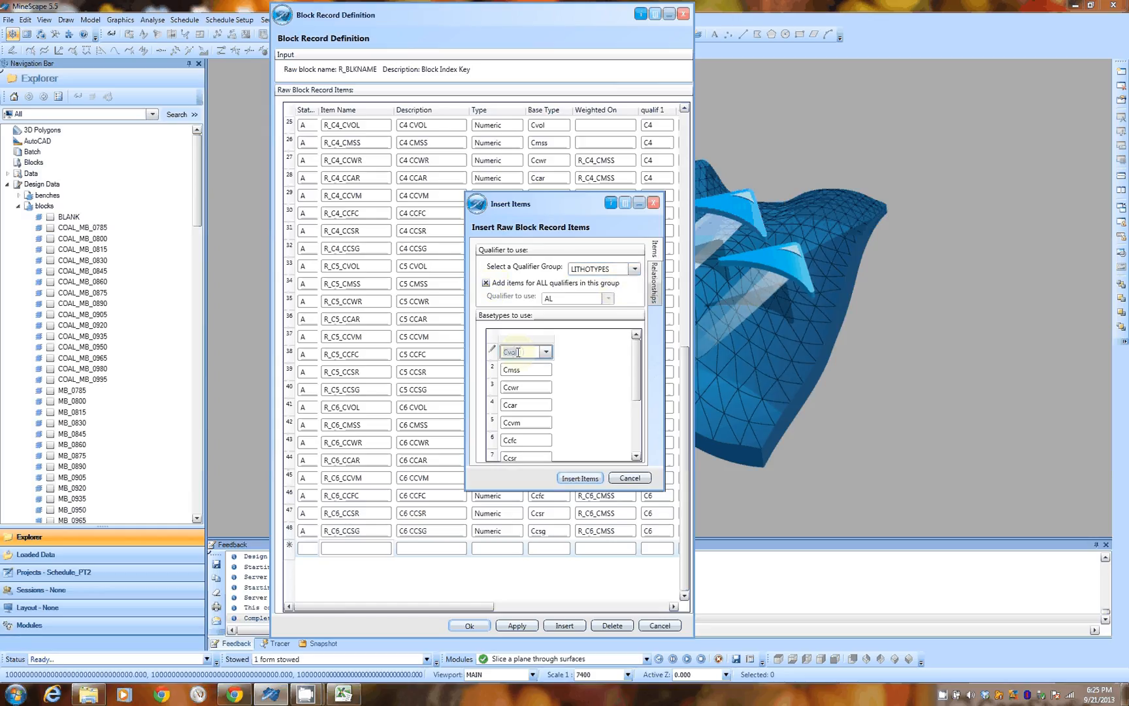
pyautogui.press('Delete')
pyautogui.press('Delete')
pyautogui.press('Delete')
pyautogui.press('Delete')
pyautogui.press('Delete')
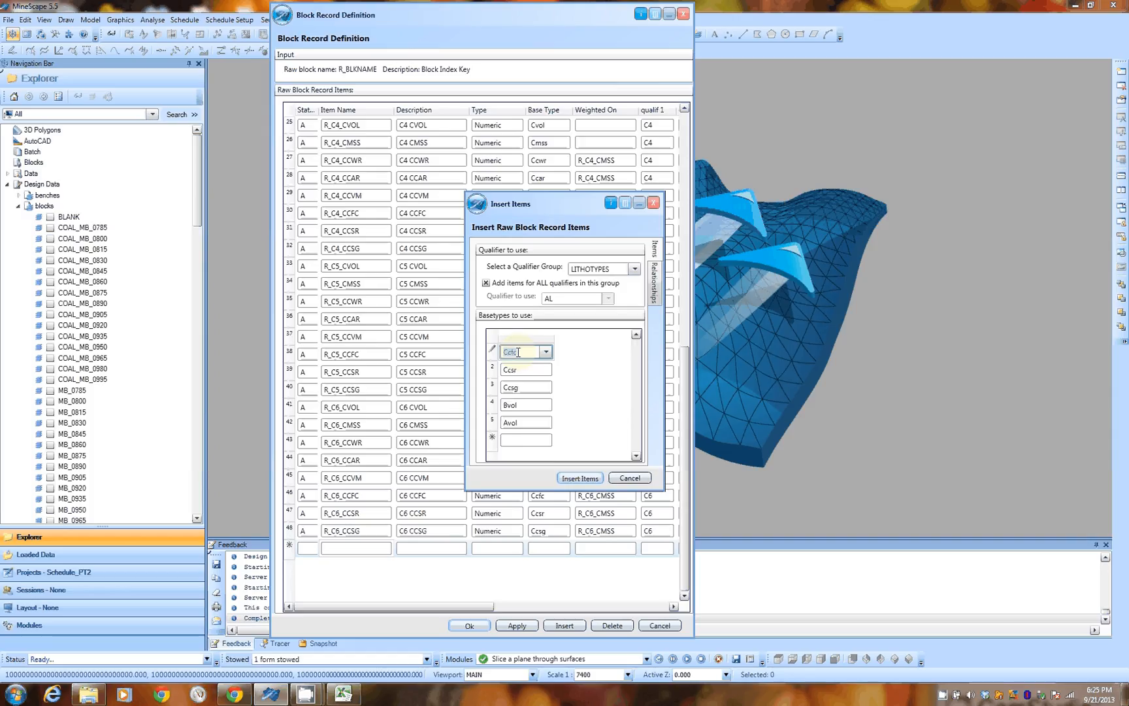
pyautogui.press('Delete')
pyautogui.press('Delete')
pyautogui.press('Delete')
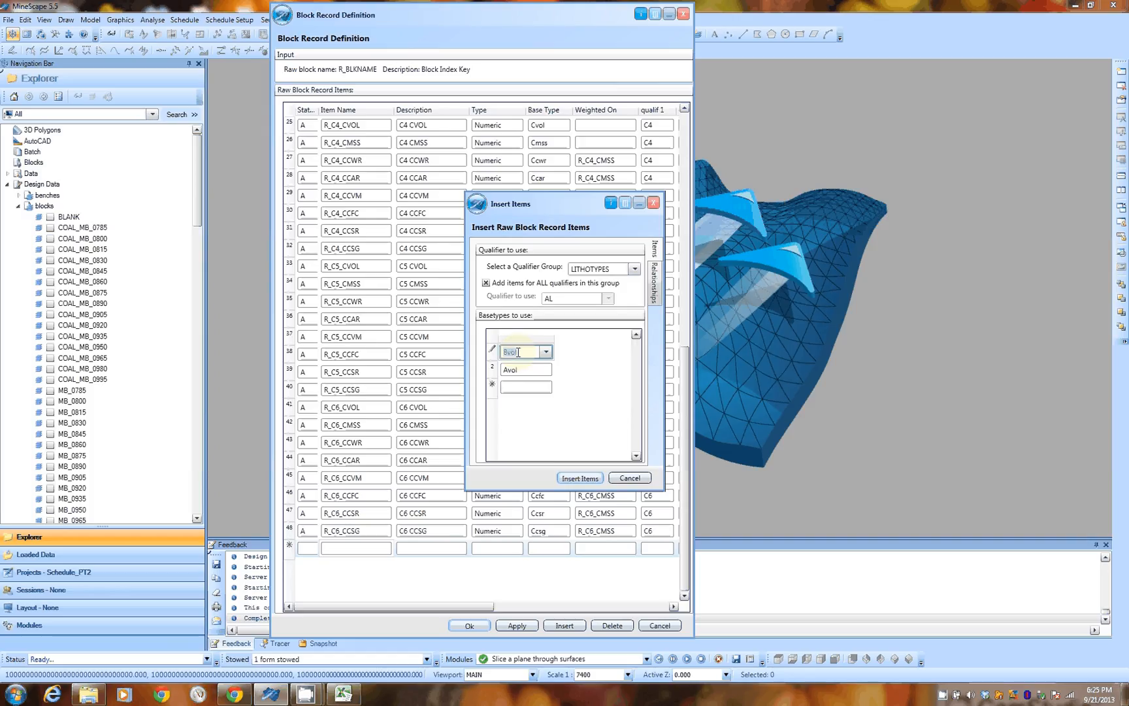
pyautogui.click(514, 372)
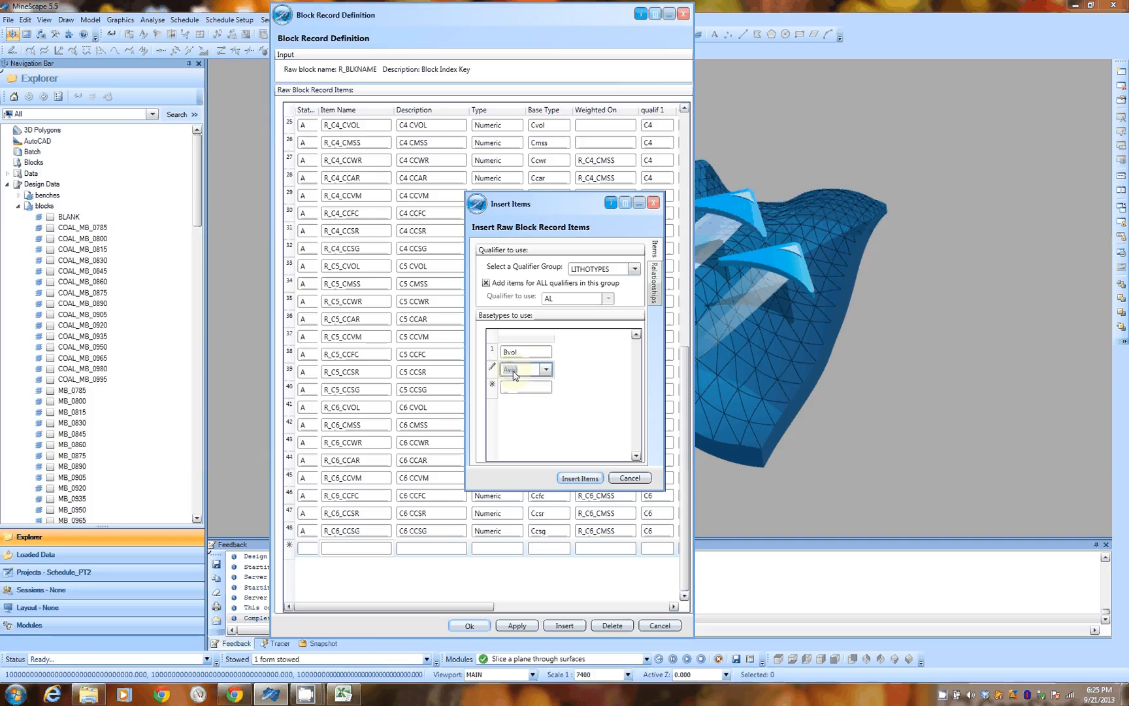
pyautogui.press('Delete')
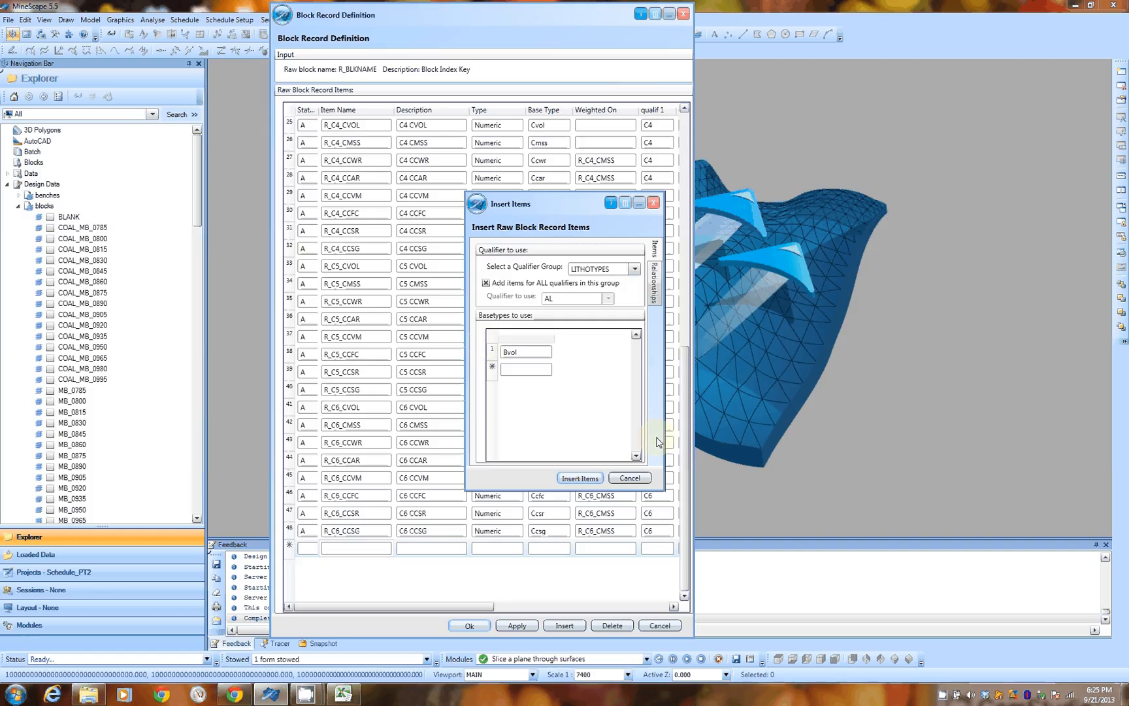
pyautogui.click(590, 480)
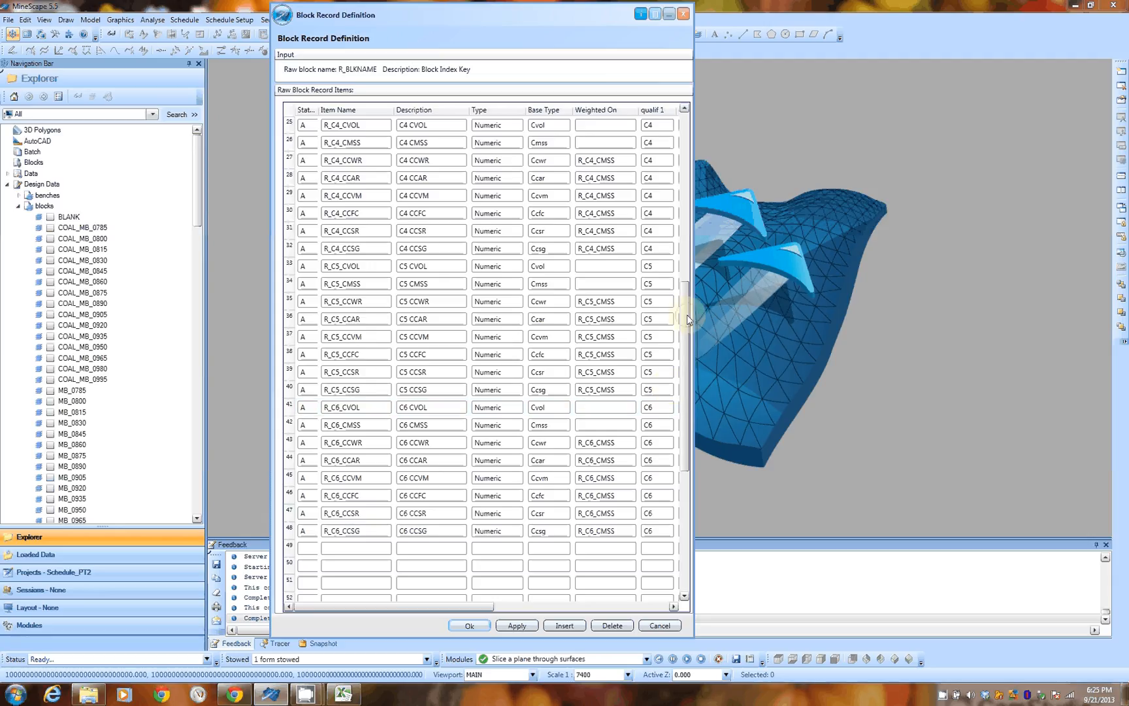
# Select the item name field of row 49, the first row after R_C6_CCSG in the block record items.
pyautogui.moveTo(688, 318); pyautogui.dragTo(685, 601)
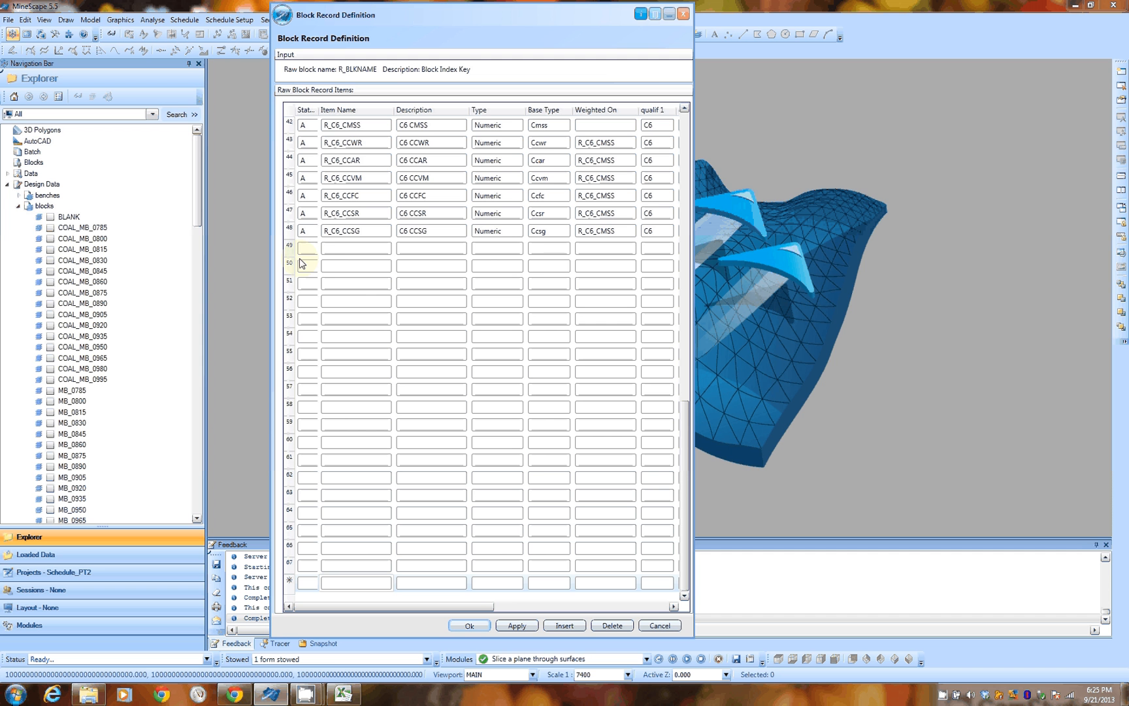
pyautogui.click(345, 249)
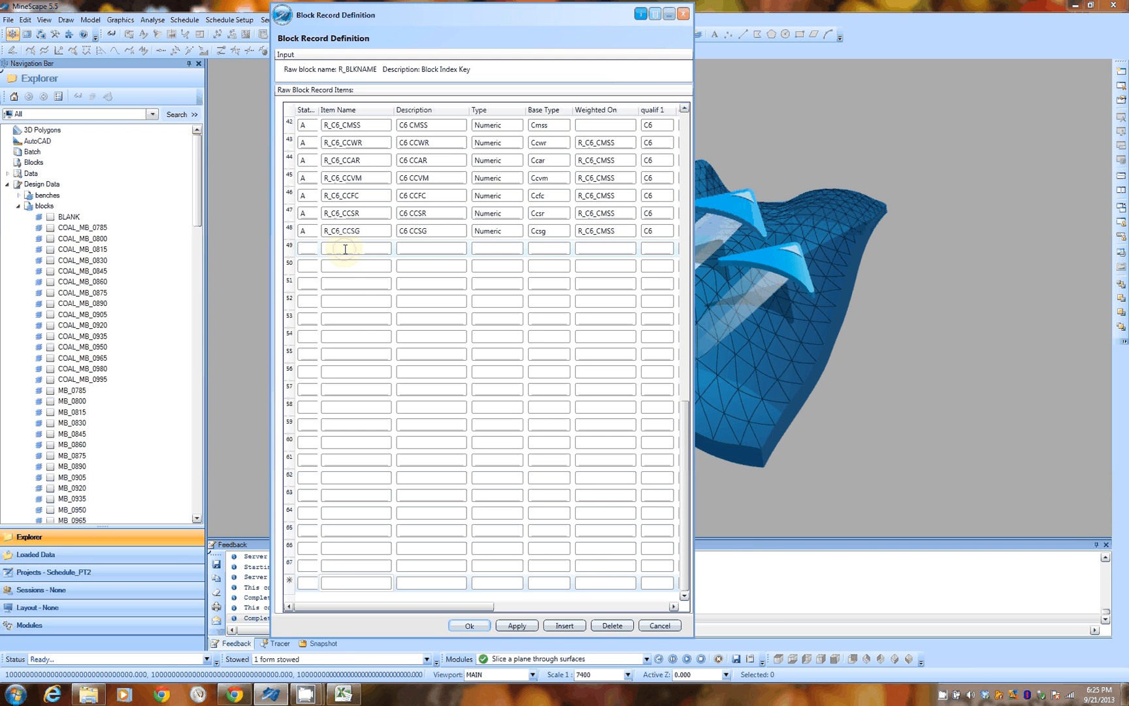
pyautogui.click(345, 249)
# Arrange the block record form beside the Excel reserves mapping and copy the R_MININGDIR name from cell A38 of the RECORDS sheet.
pyautogui.click(1093, 8)
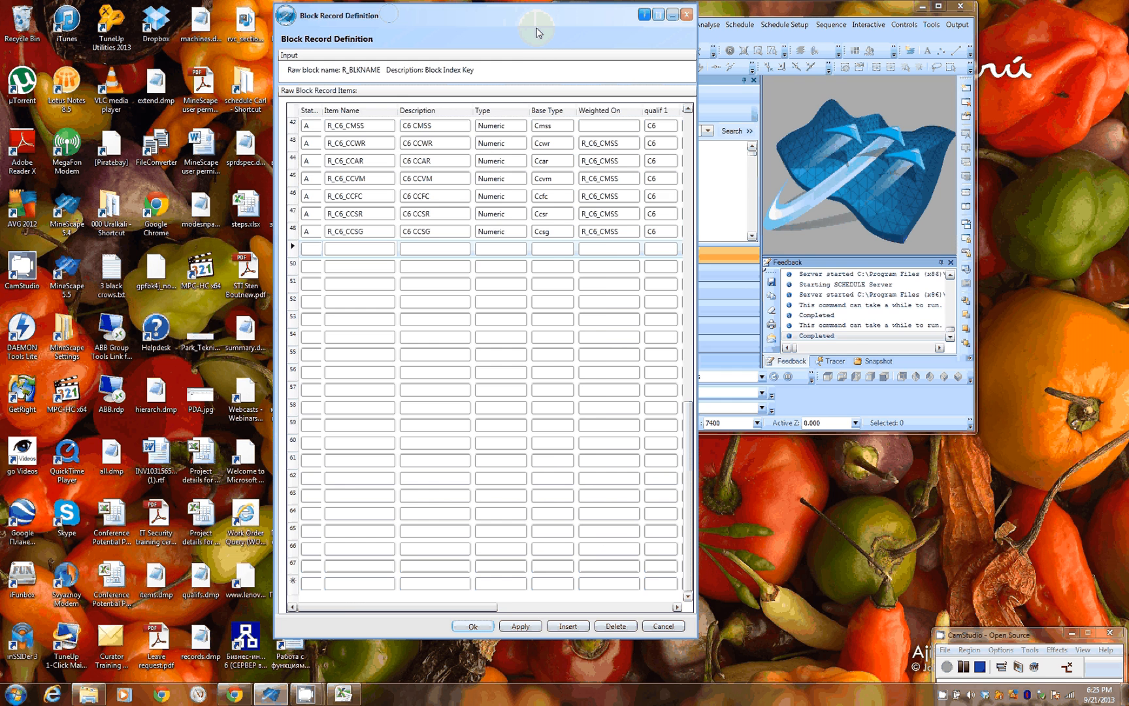
pyautogui.moveTo(537, 31); pyautogui.dragTo(816, 34)
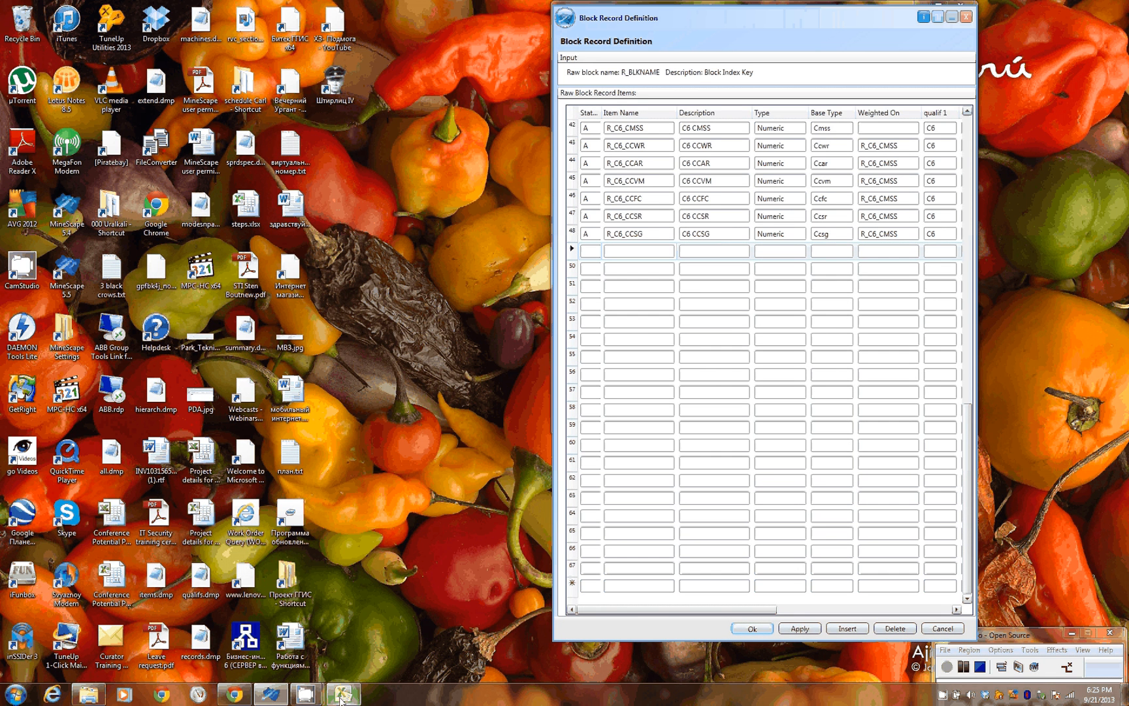
pyautogui.click(341, 694)
pyautogui.click(63, 534)
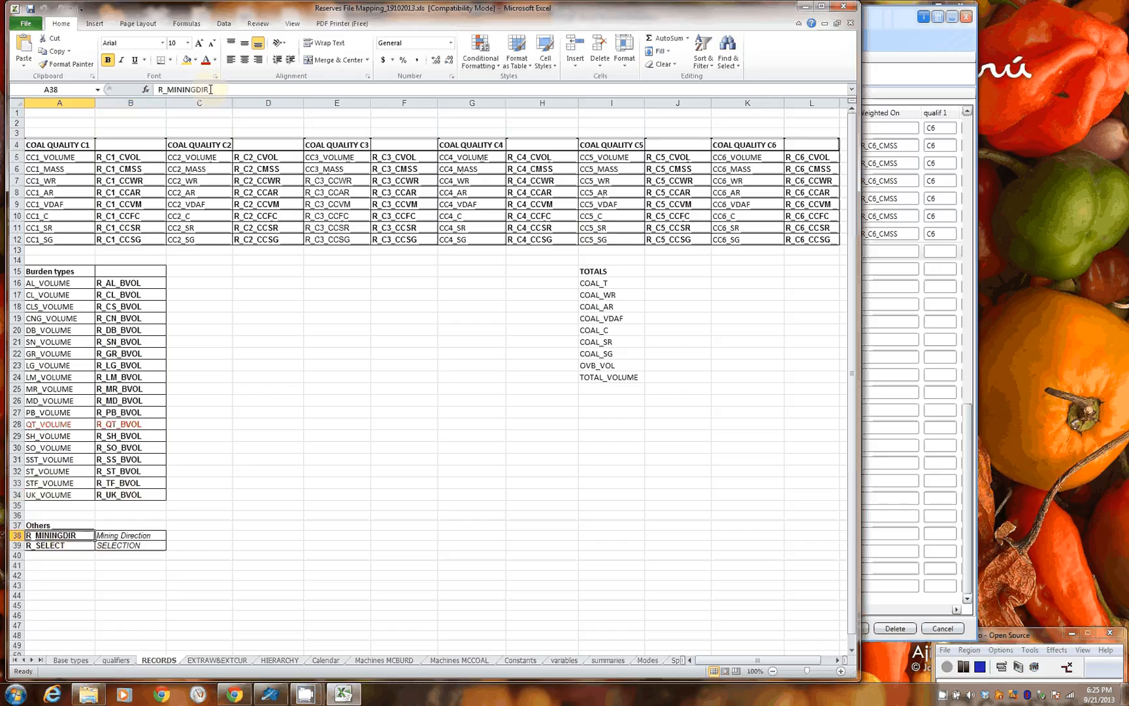
pyautogui.doubleClick(211, 90)
pyautogui.rightClick(175, 92)
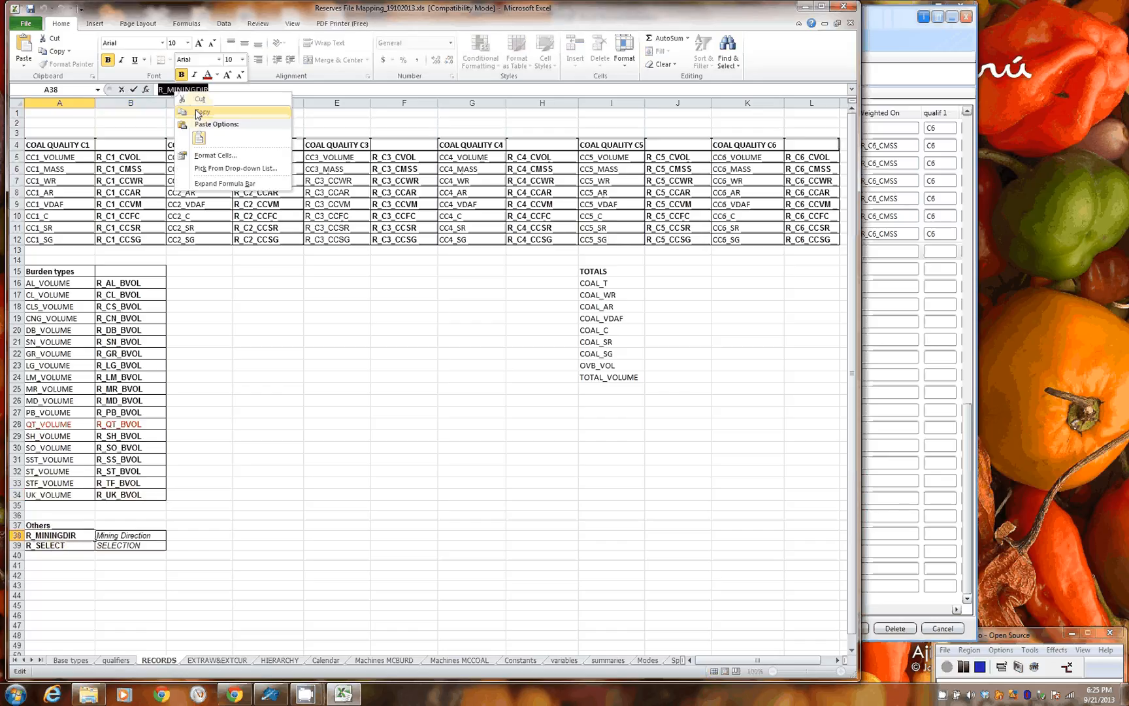
pyautogui.click(199, 112)
# Switch back to MineScape and fill row 49 with item name R_MININGDIR, description "mining direction" and type Numeric.
pyautogui.click(874, 34)
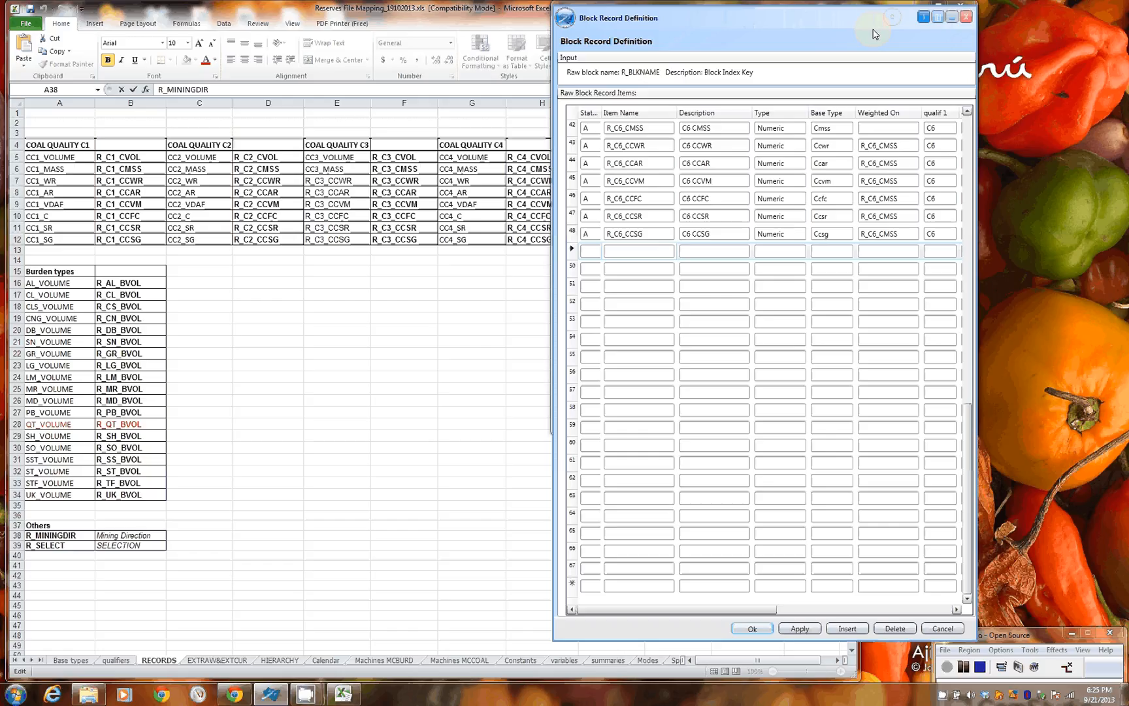
pyautogui.click(620, 252)
pyautogui.rightClick(621, 252)
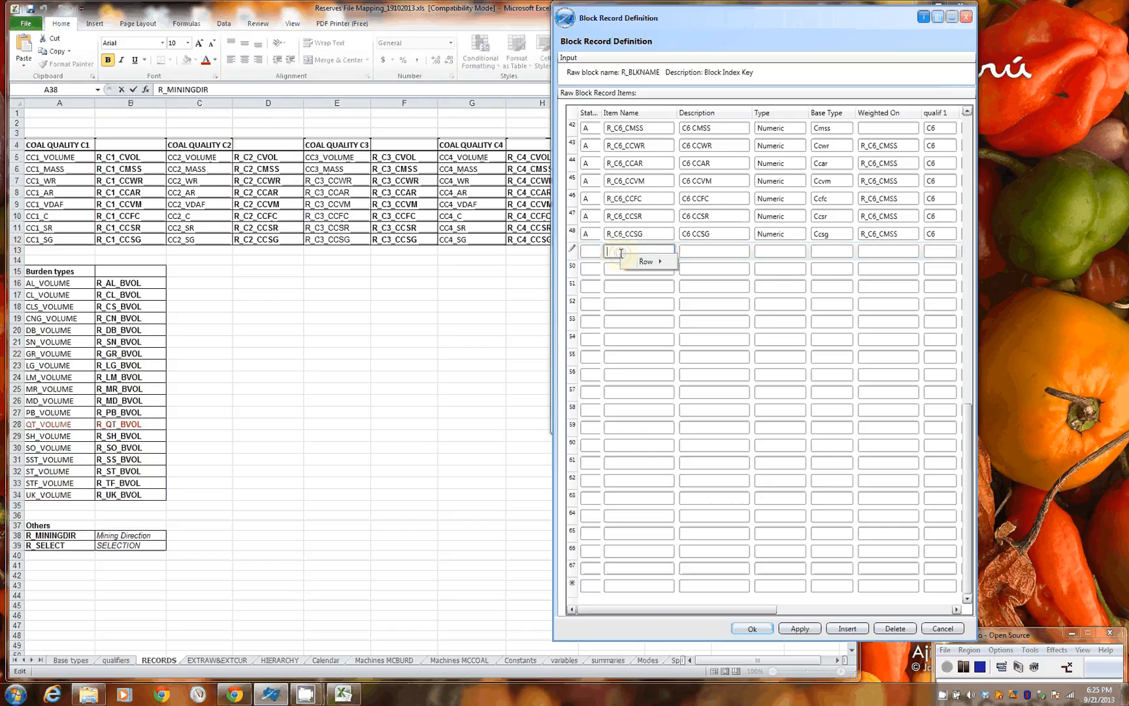
pyautogui.hotkey('ctrl', 'v')
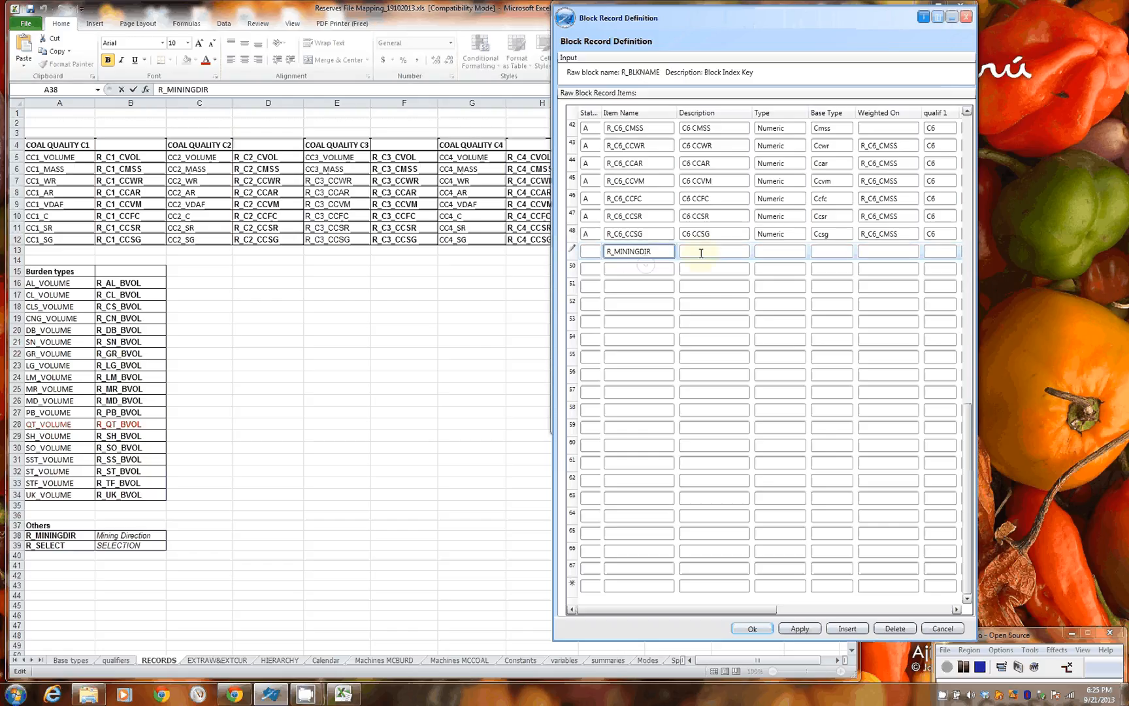
pyautogui.click(703, 252)
pyautogui.write('mining direction')
pyautogui.click(775, 251)
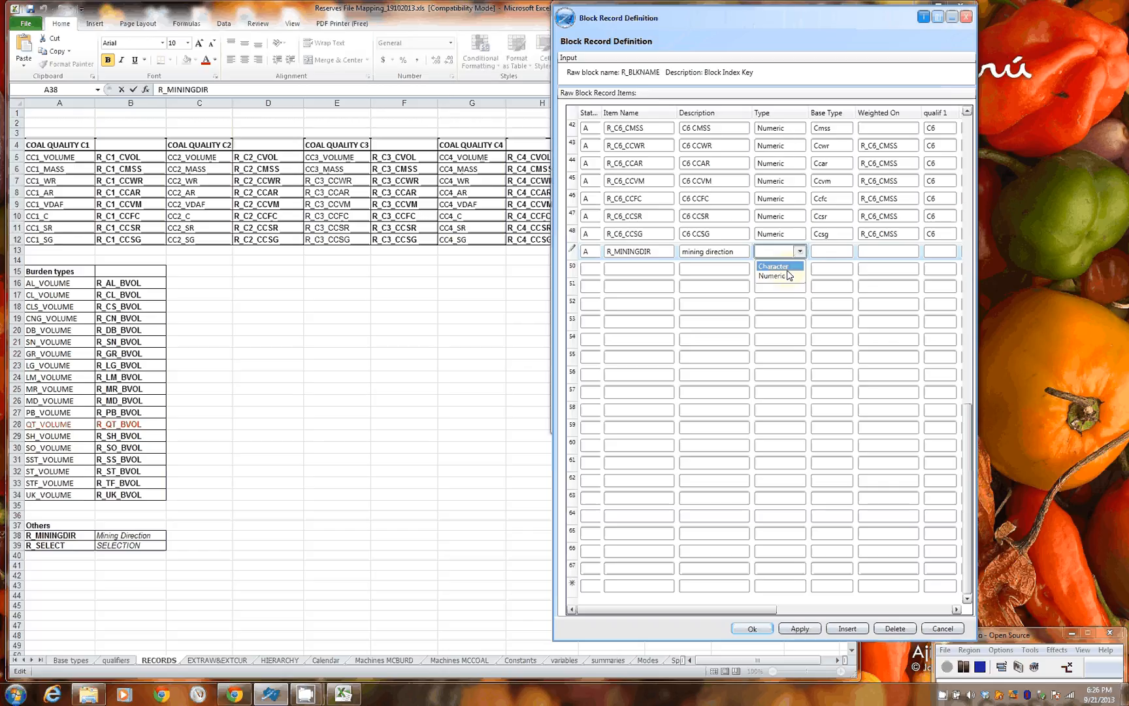
pyautogui.click(774, 275)
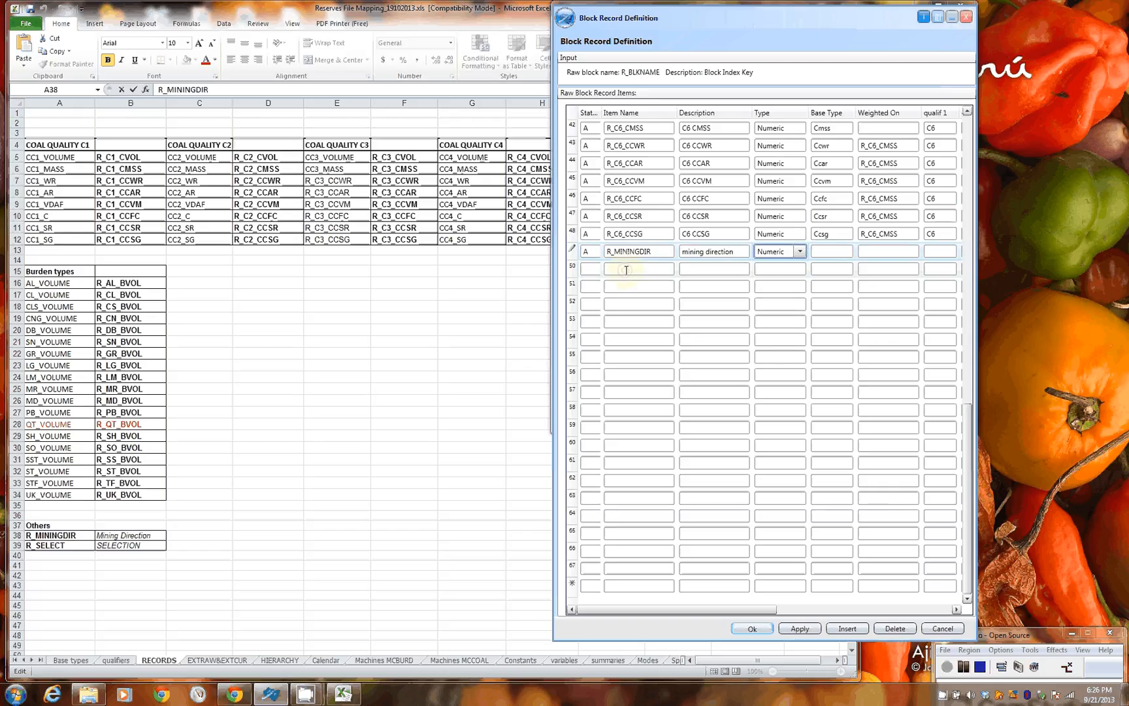
# Add the R_SELECT item in row 50 with description "Selection index" and type Numeric, leaving its base type blank.
pyautogui.click(626, 270)
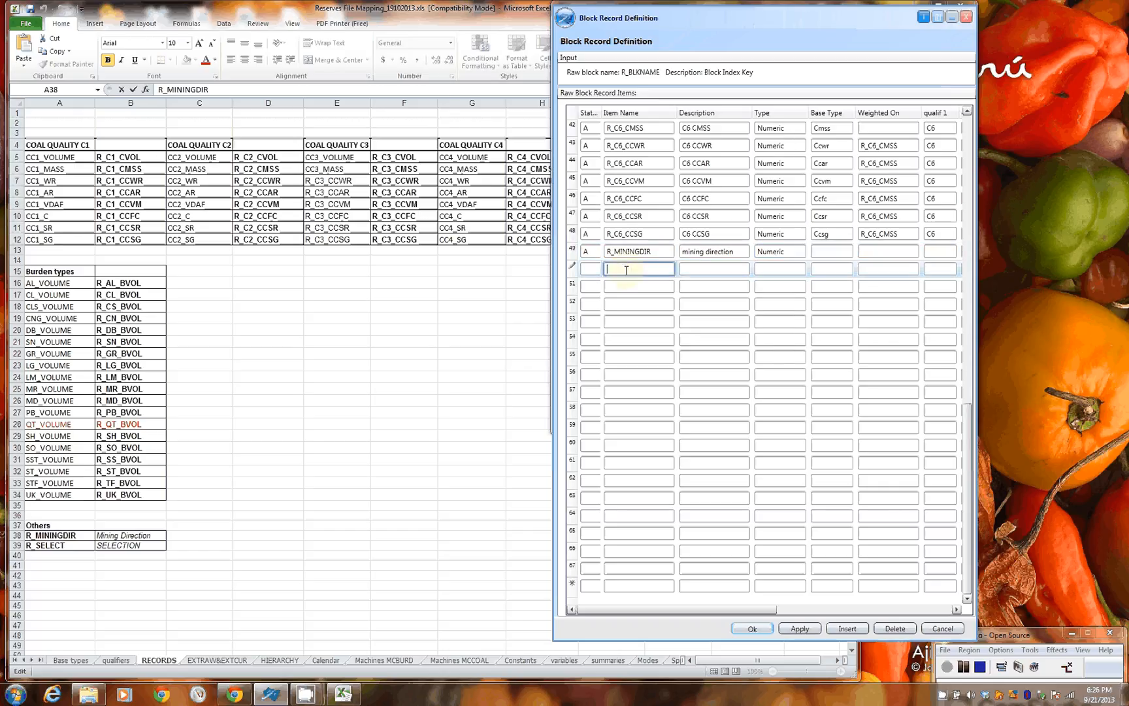
pyautogui.write('R_S')
pyautogui.write('ELECT')
pyautogui.click(706, 269)
pyautogui.write('S')
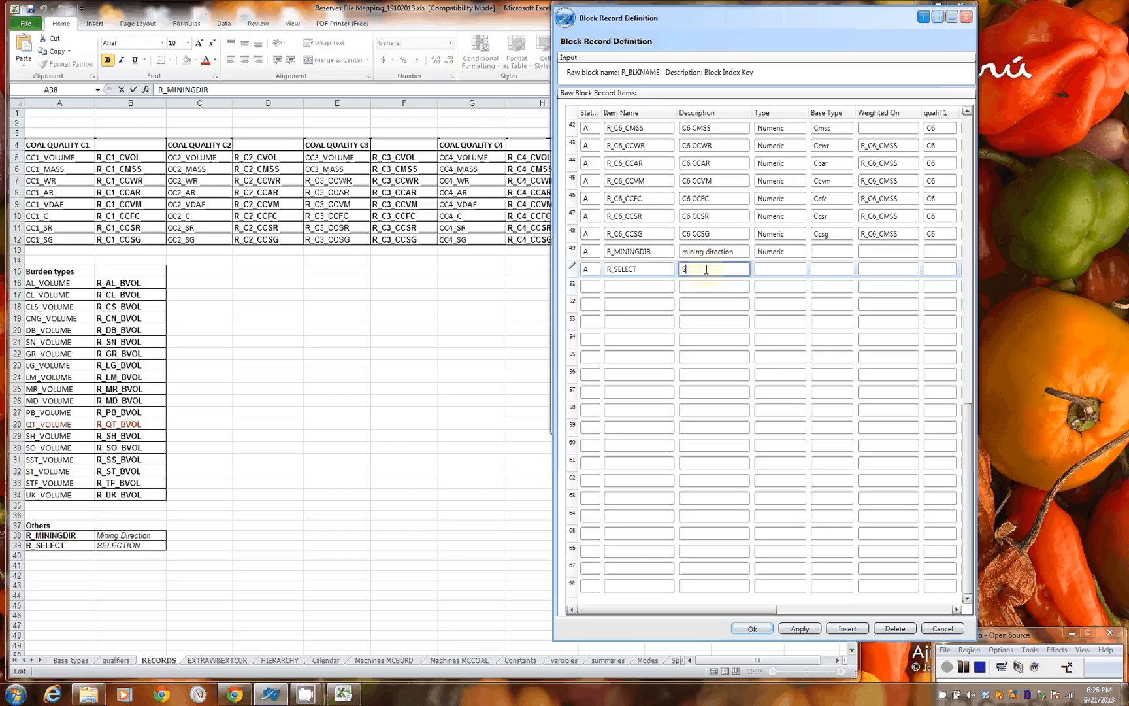
pyautogui.write('election index')
pyautogui.click(798, 270)
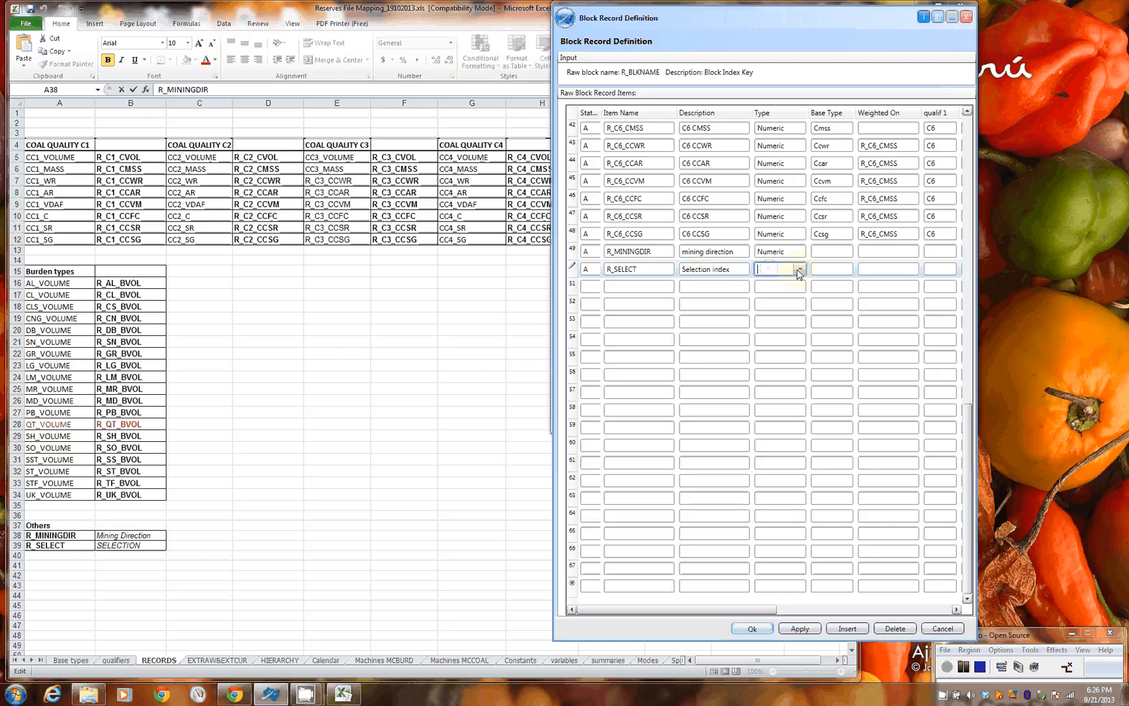
pyautogui.click(799, 270)
pyautogui.click(784, 294)
pyautogui.press('Tab')
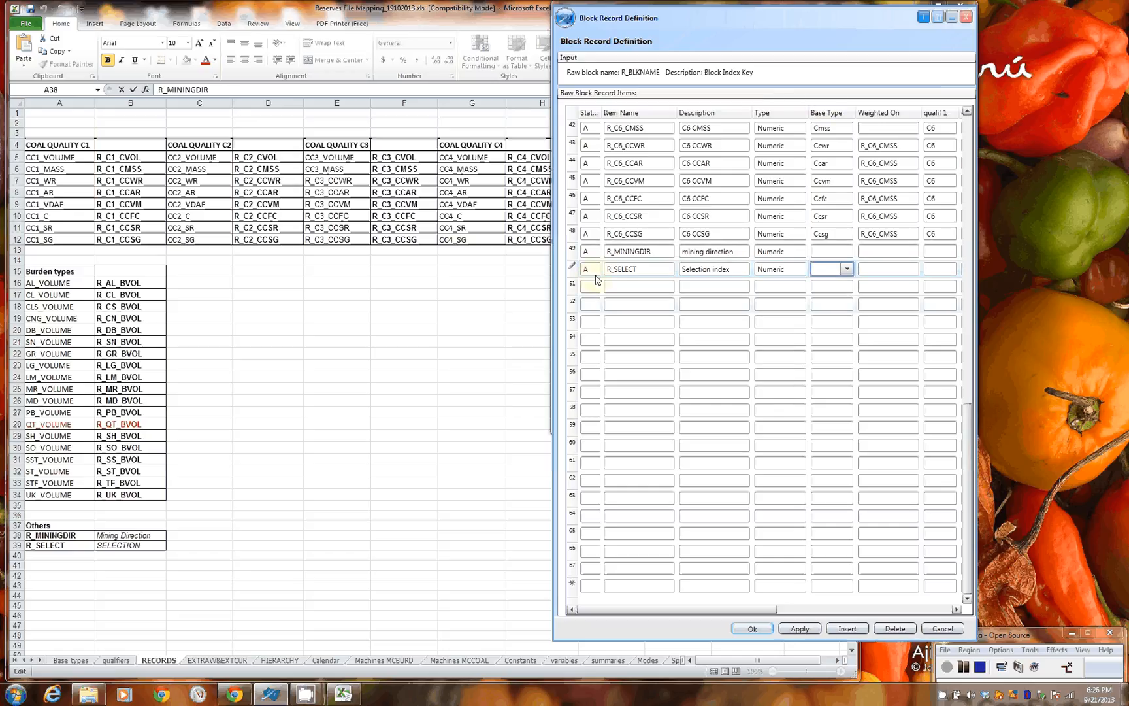
pyautogui.click(622, 285)
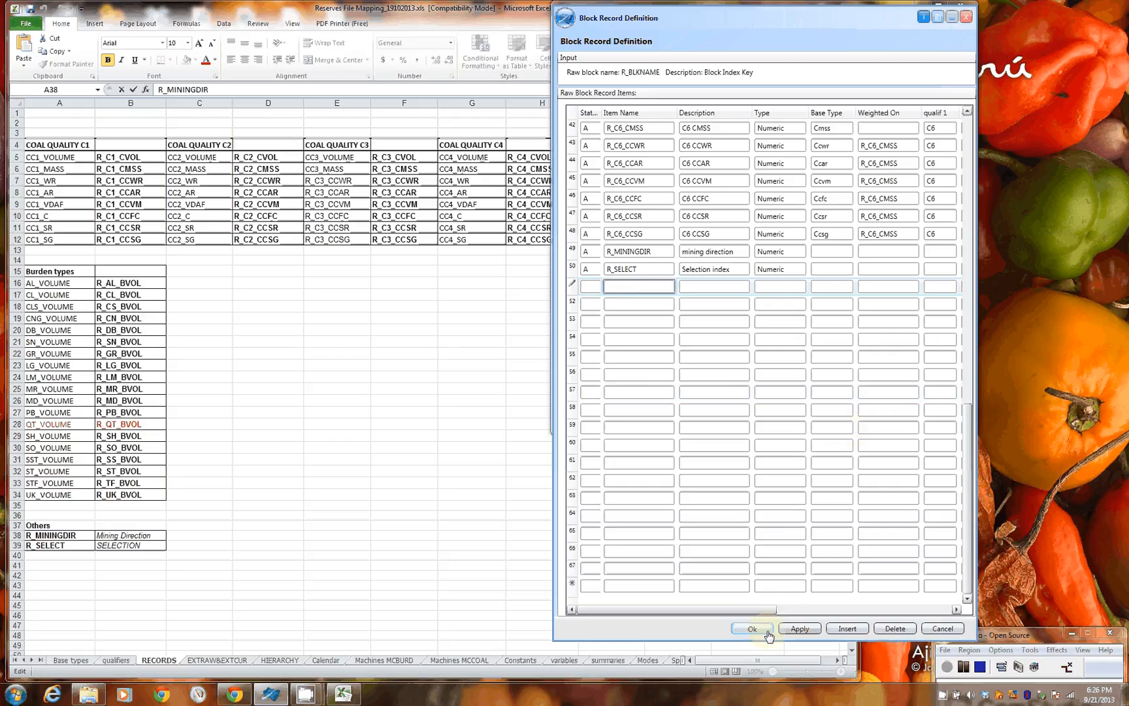
# Close the Block Record Definition form and maximize the MineScape window.
pyautogui.click(686, 39)
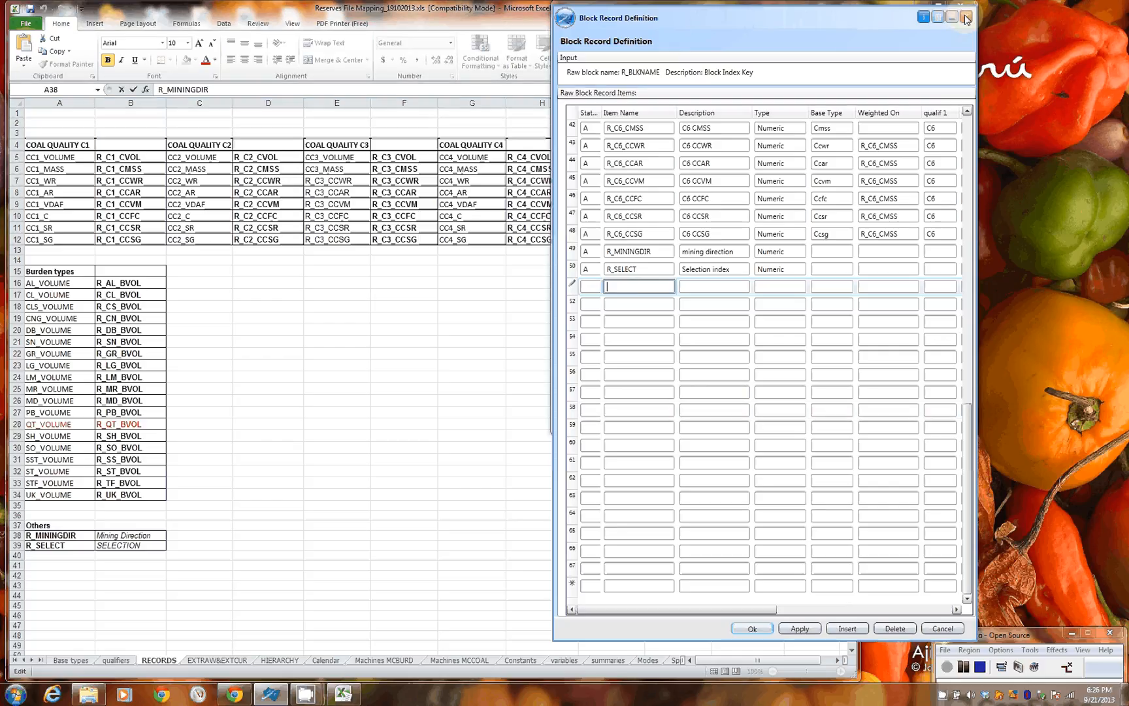
pyautogui.click(967, 18)
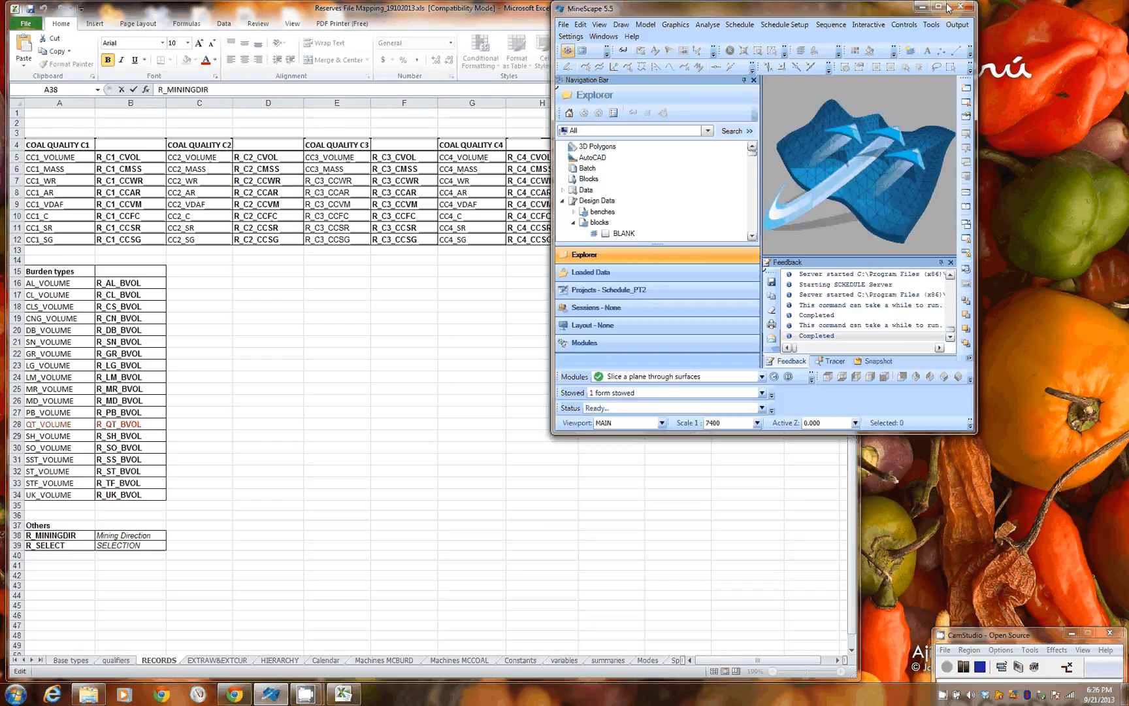
pyautogui.click(945, 7)
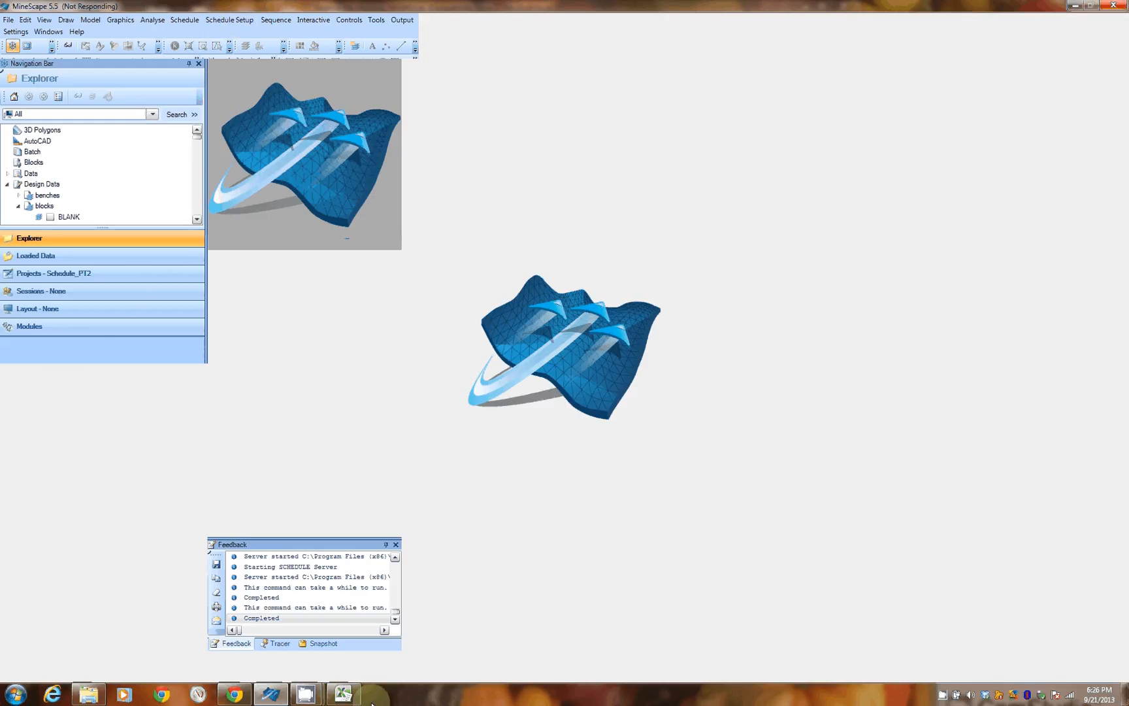
pyautogui.moveTo(306, 693)
pyautogui.click(274, 652)
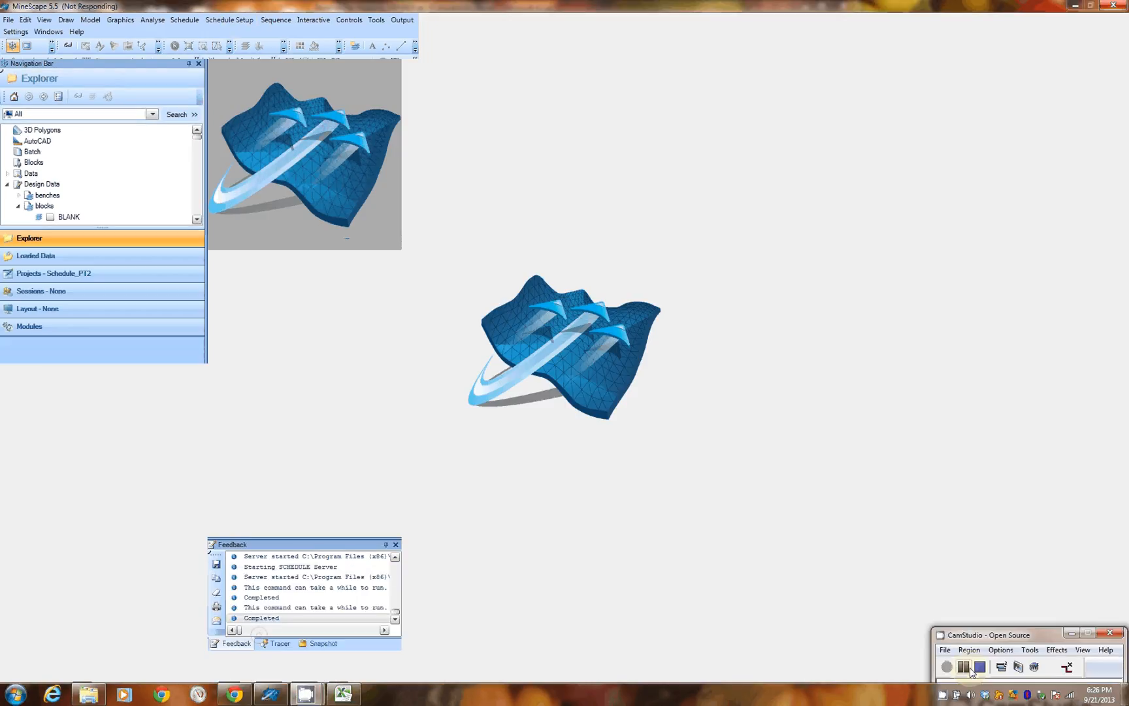
pyautogui.click(971, 673)
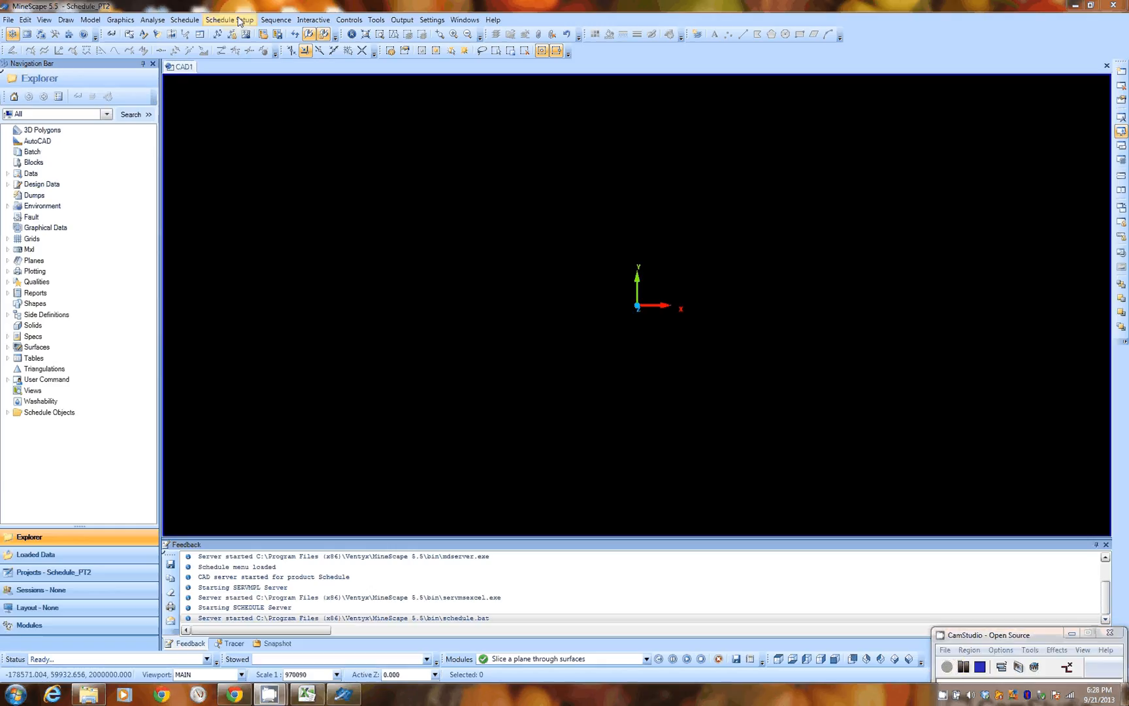
# List the schedule's RAW record in the Record Listing form, and move and enlarge the form to show more items.
pyautogui.click(238, 20)
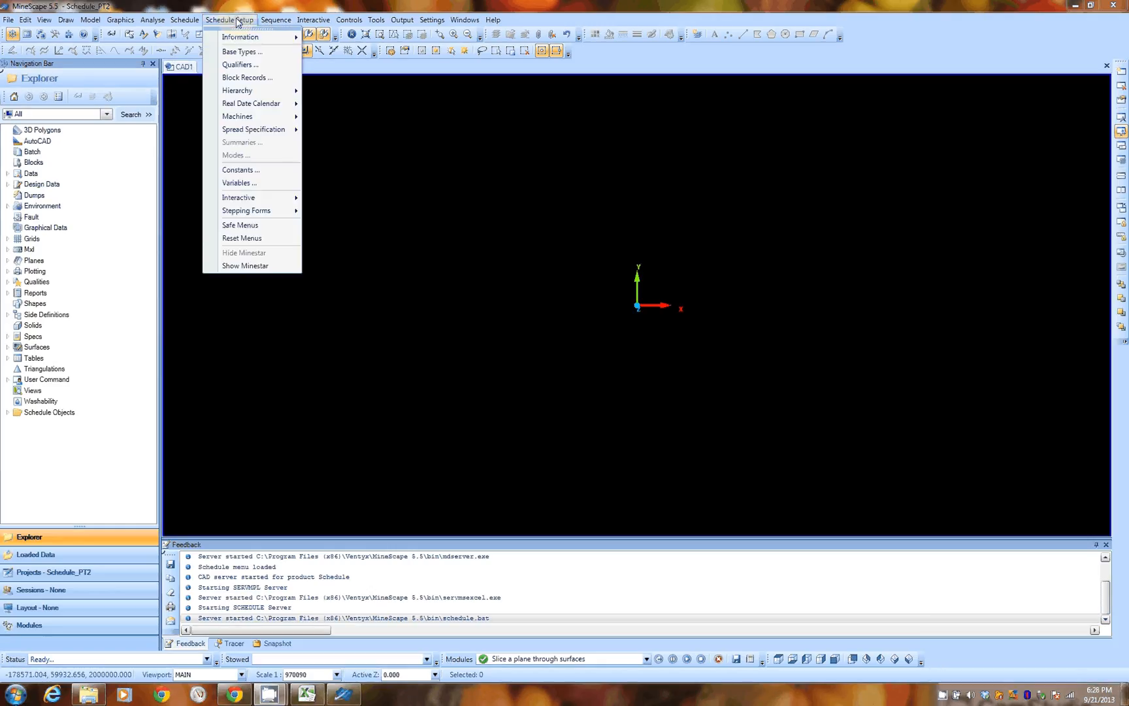
pyautogui.moveTo(248, 41)
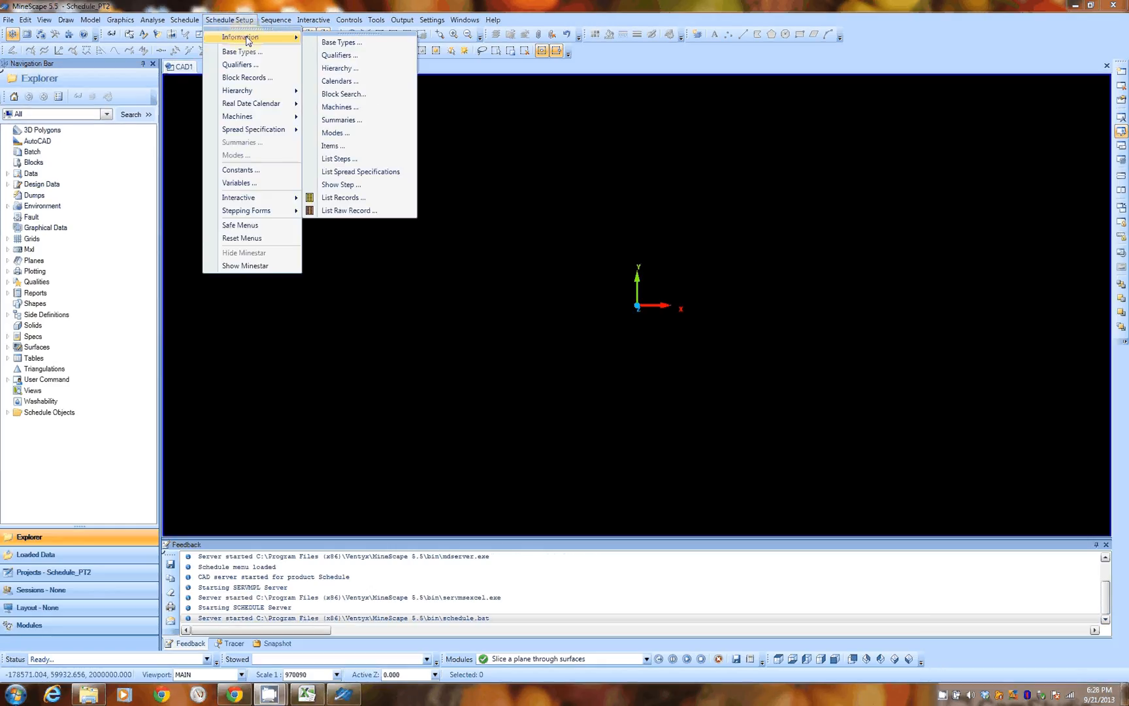
pyautogui.click(365, 198)
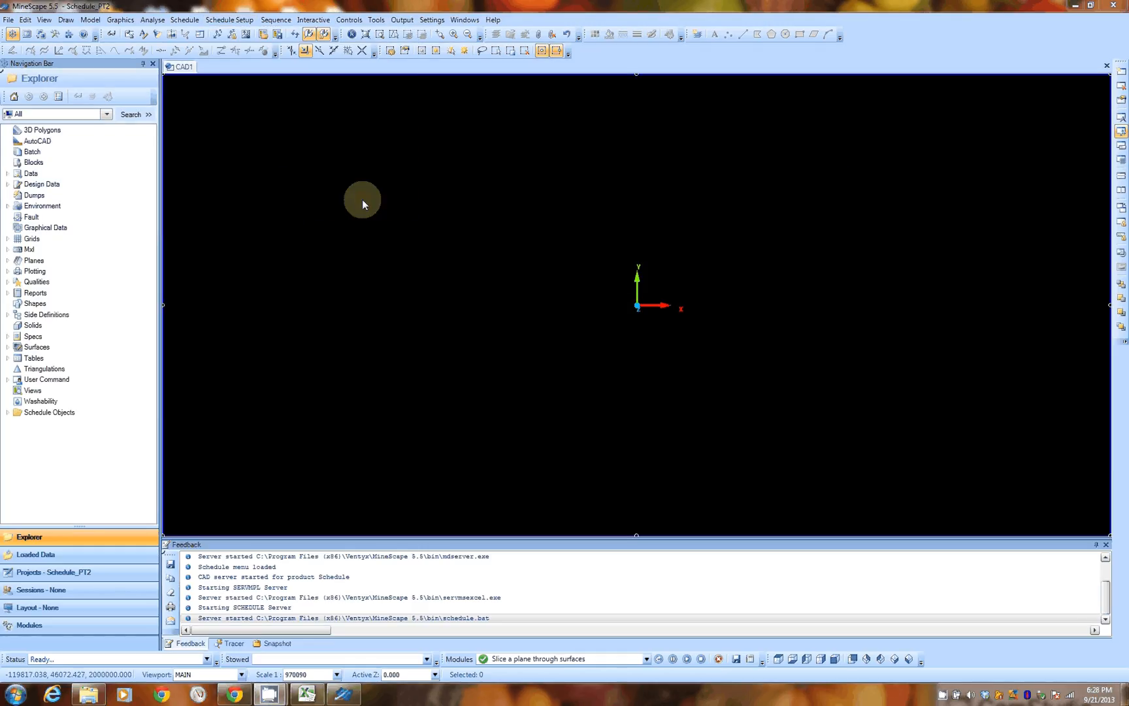
pyautogui.click(579, 249)
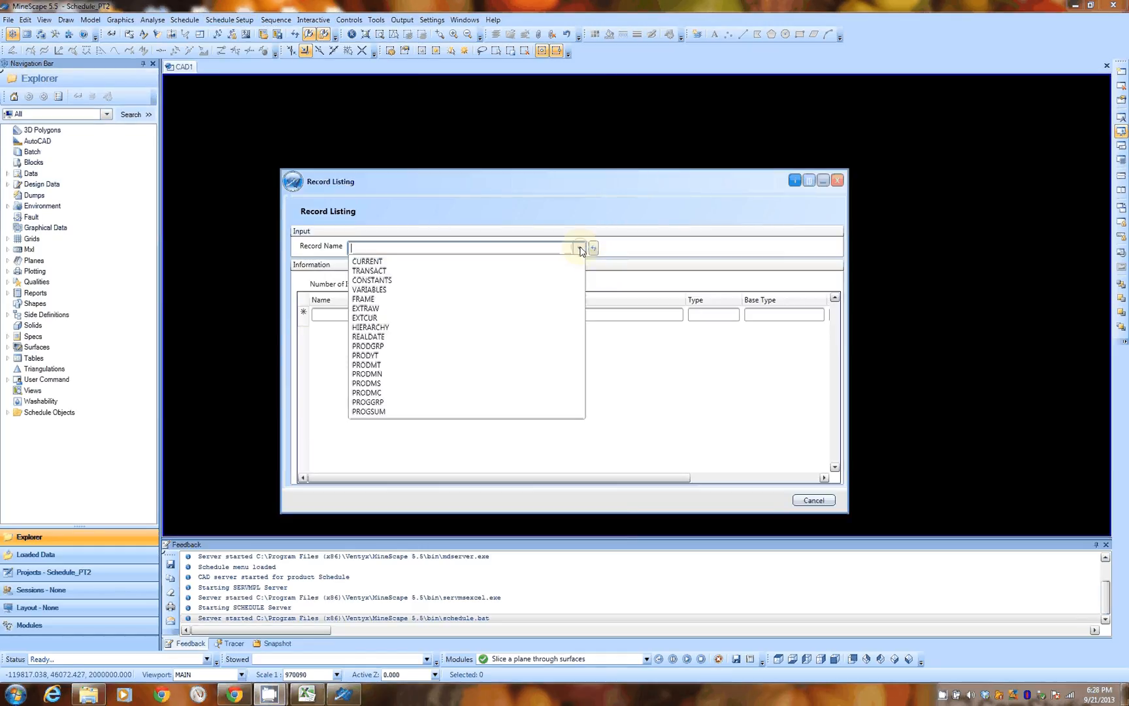
pyautogui.click(370, 273)
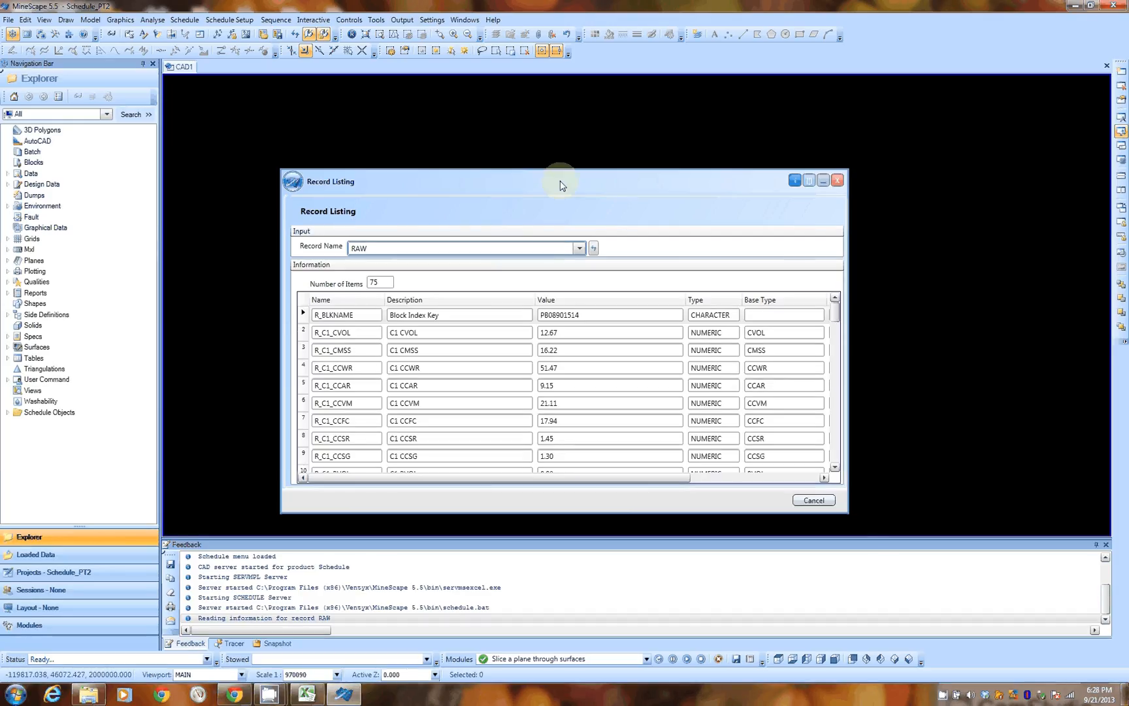
pyautogui.moveTo(560, 185); pyautogui.dragTo(803, 31)
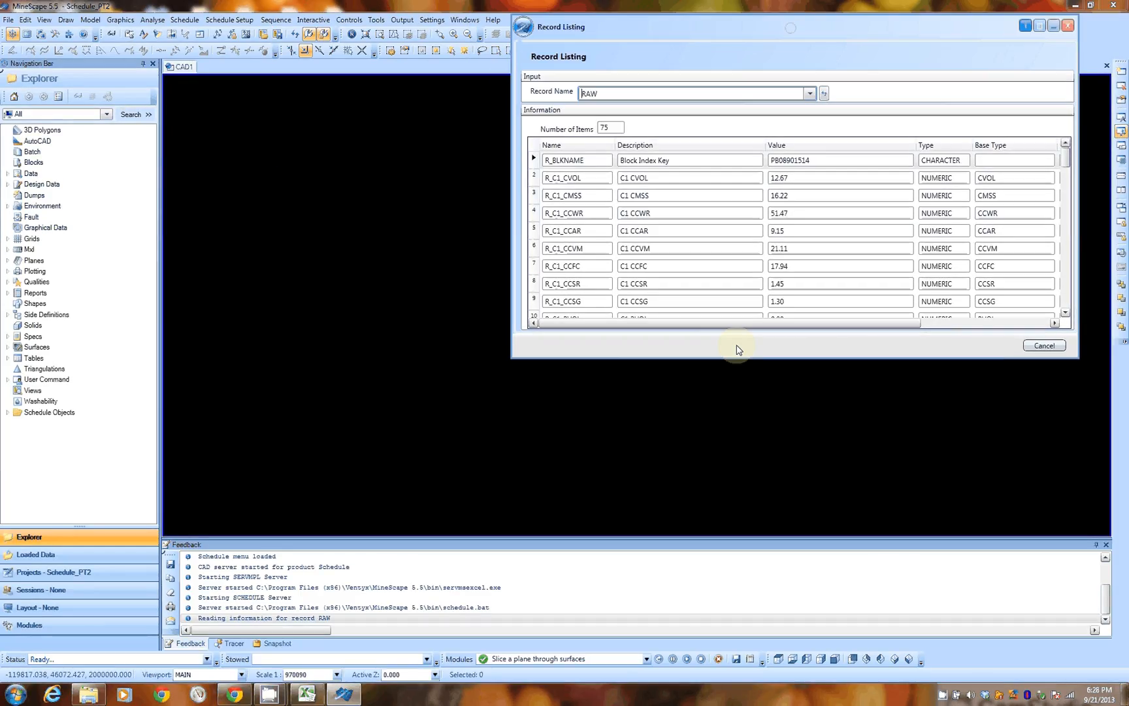
pyautogui.moveTo(774, 357); pyautogui.dragTo(785, 558)
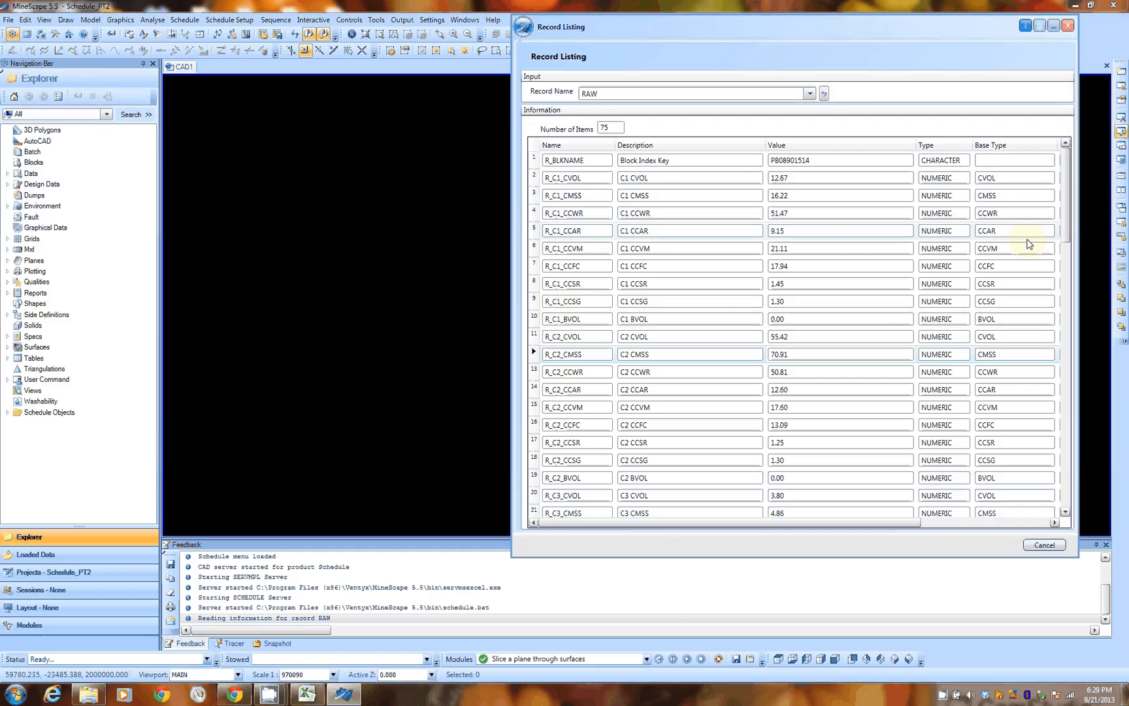
# Examine the RAW record items for coal qualities C3 and C4, from each CVOL entry through its BVOL entry.
pyautogui.moveTo(1069, 208); pyautogui.dragTo(529, 304)
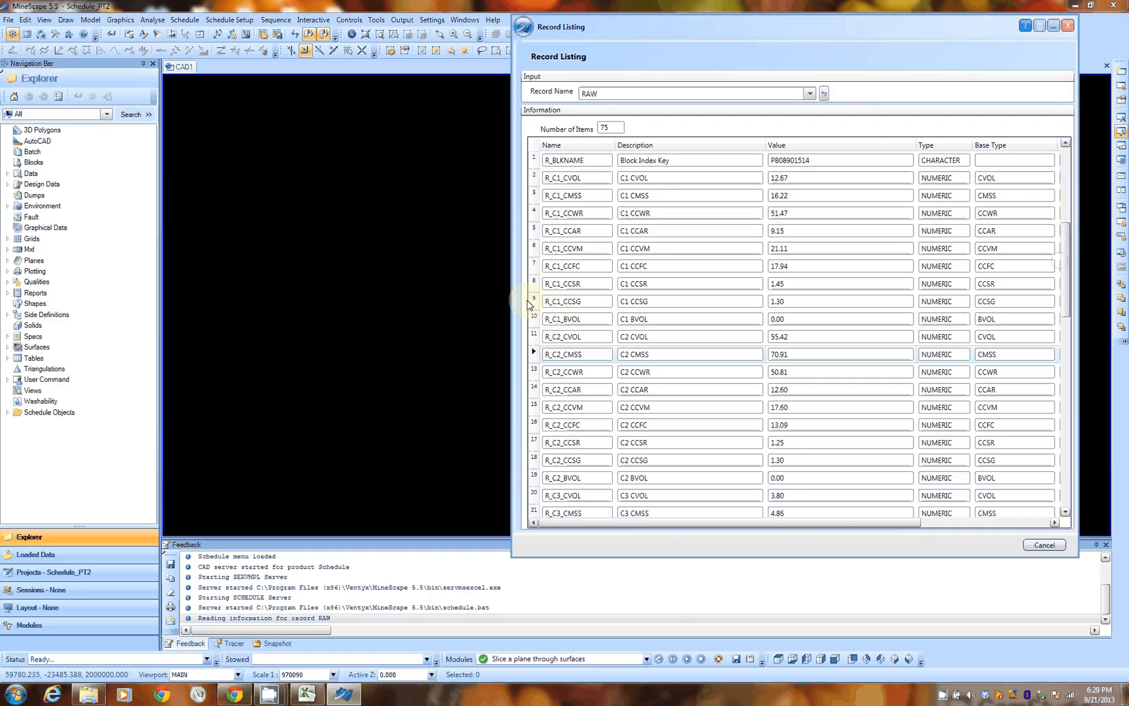
pyautogui.scroll(-3, 549, 294)
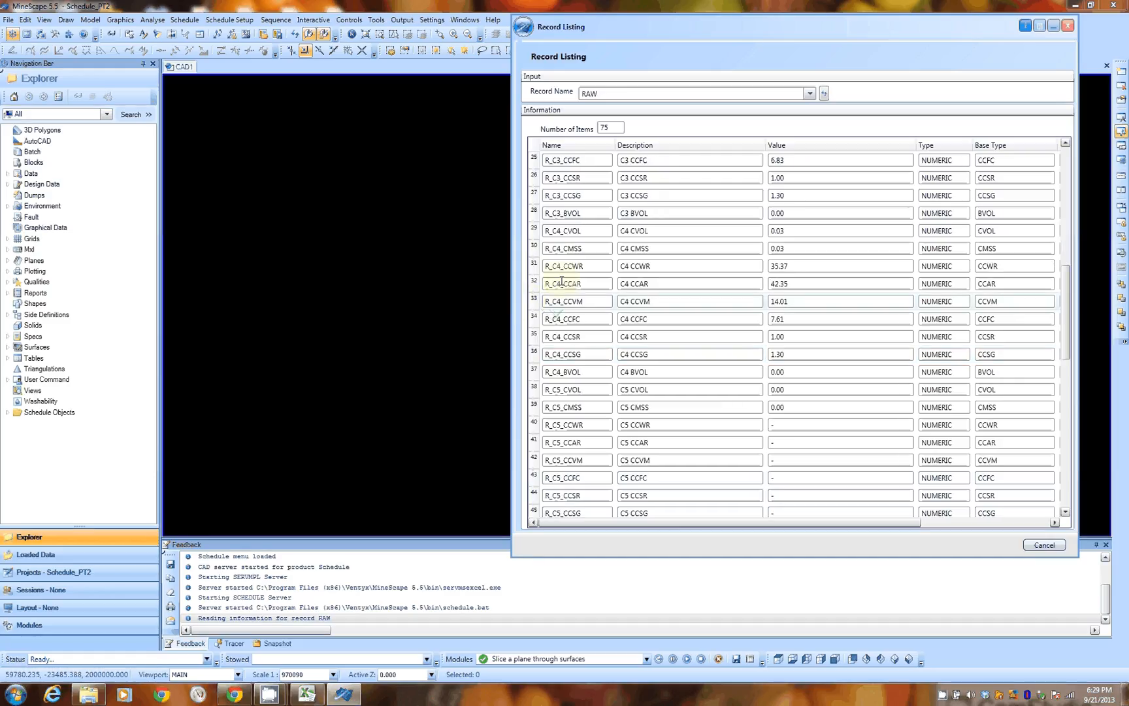
pyautogui.scroll(4, 562, 282)
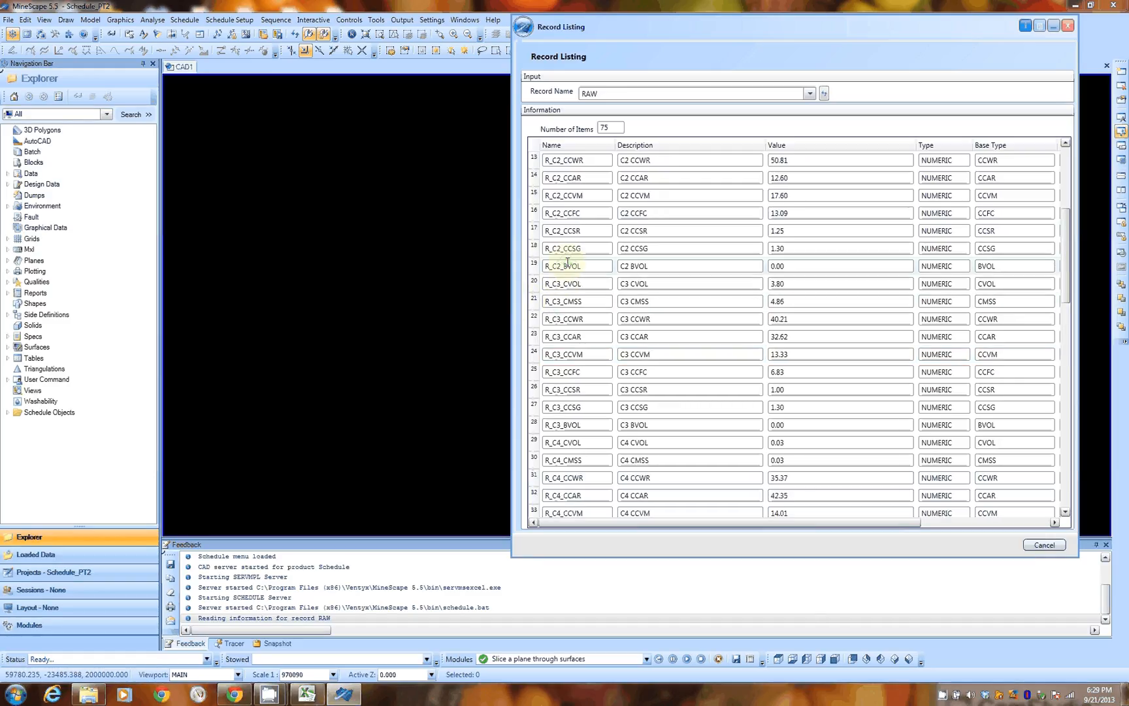
pyautogui.scroll(-1, 565, 262)
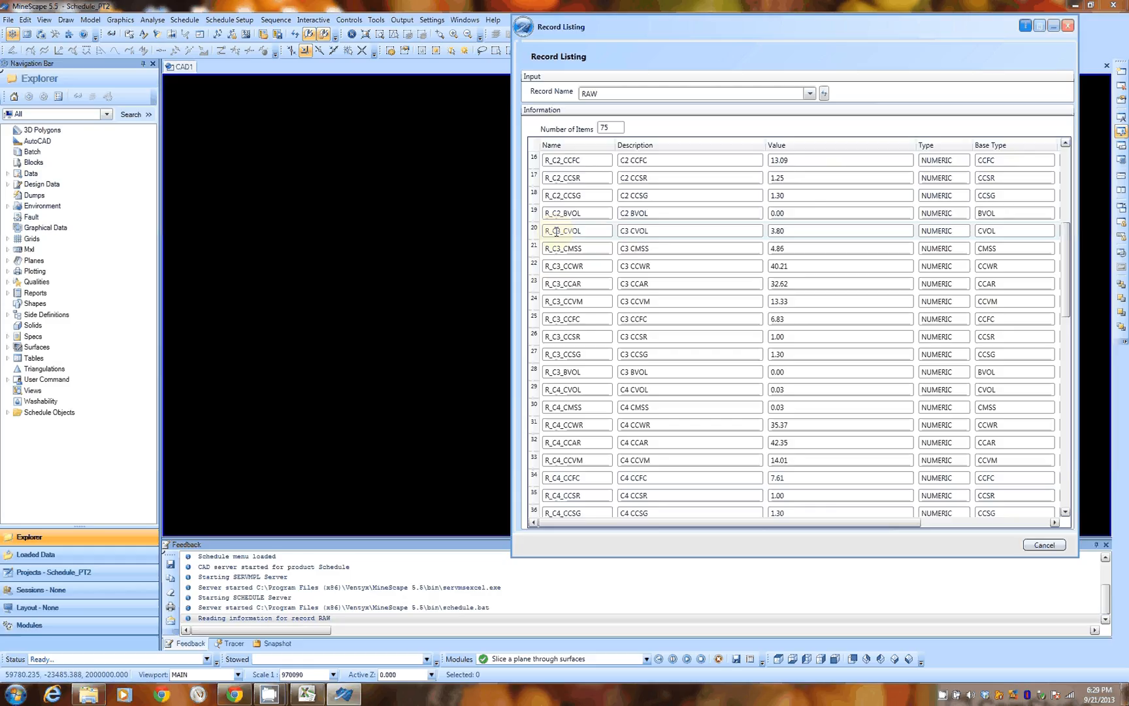
pyautogui.click(556, 230)
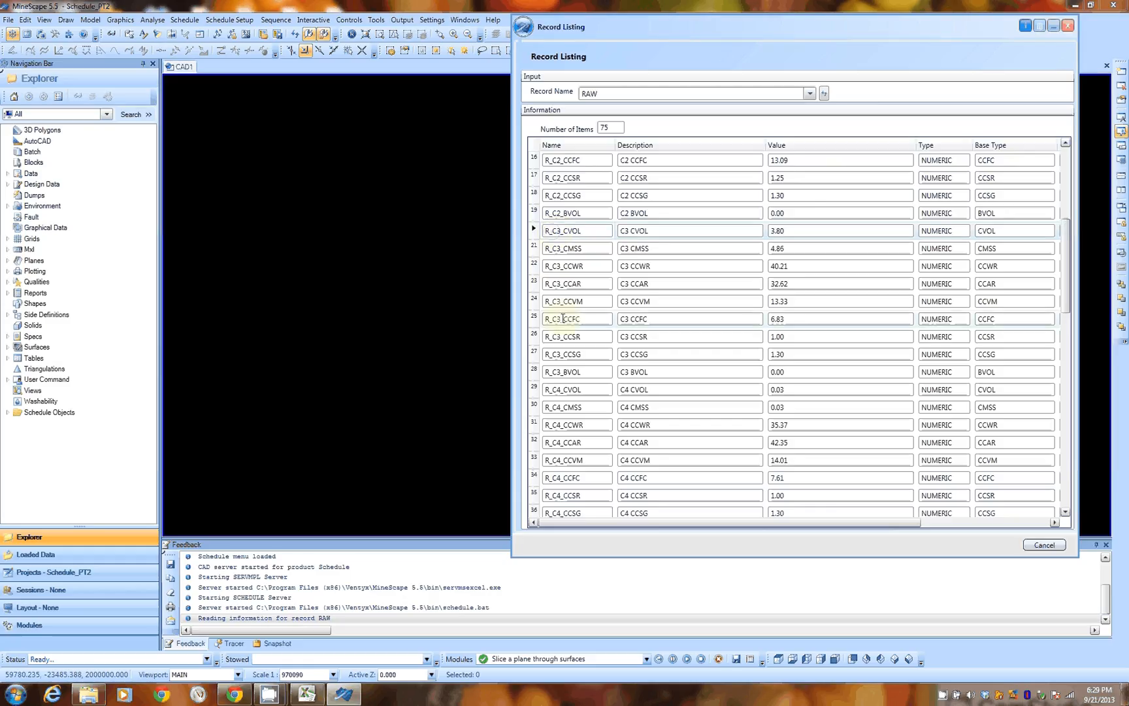
pyautogui.click(561, 372)
pyautogui.scroll(-2, 588, 379)
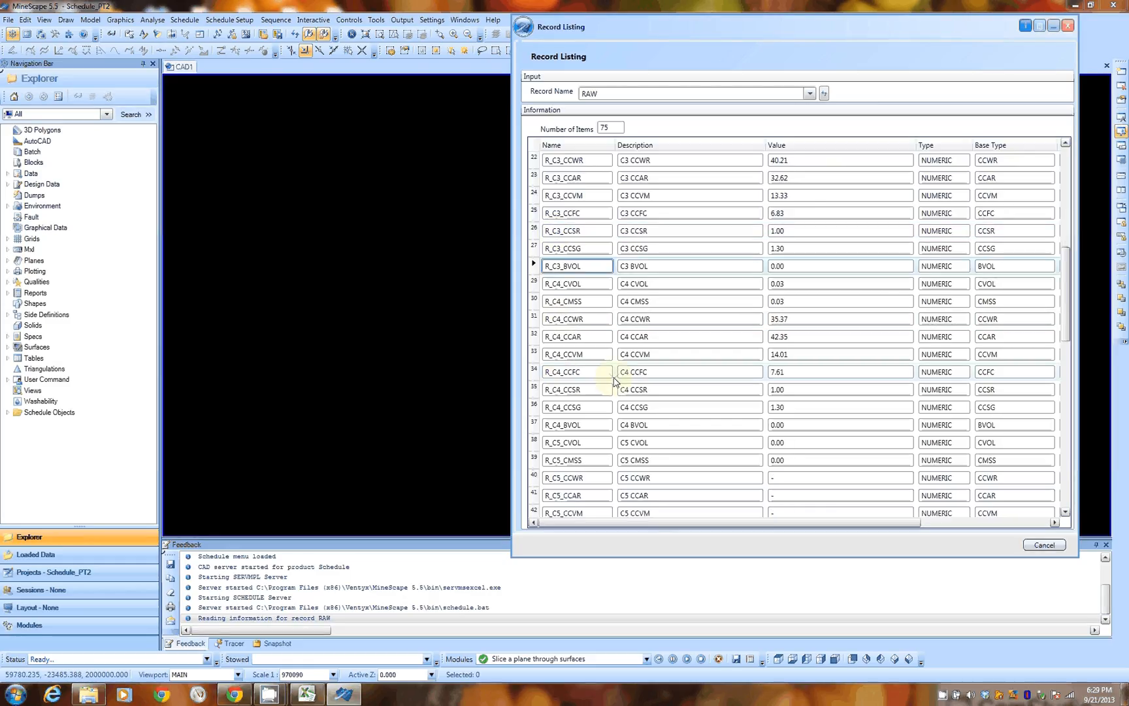
pyautogui.scroll(-2, 584, 177)
pyautogui.click(584, 177)
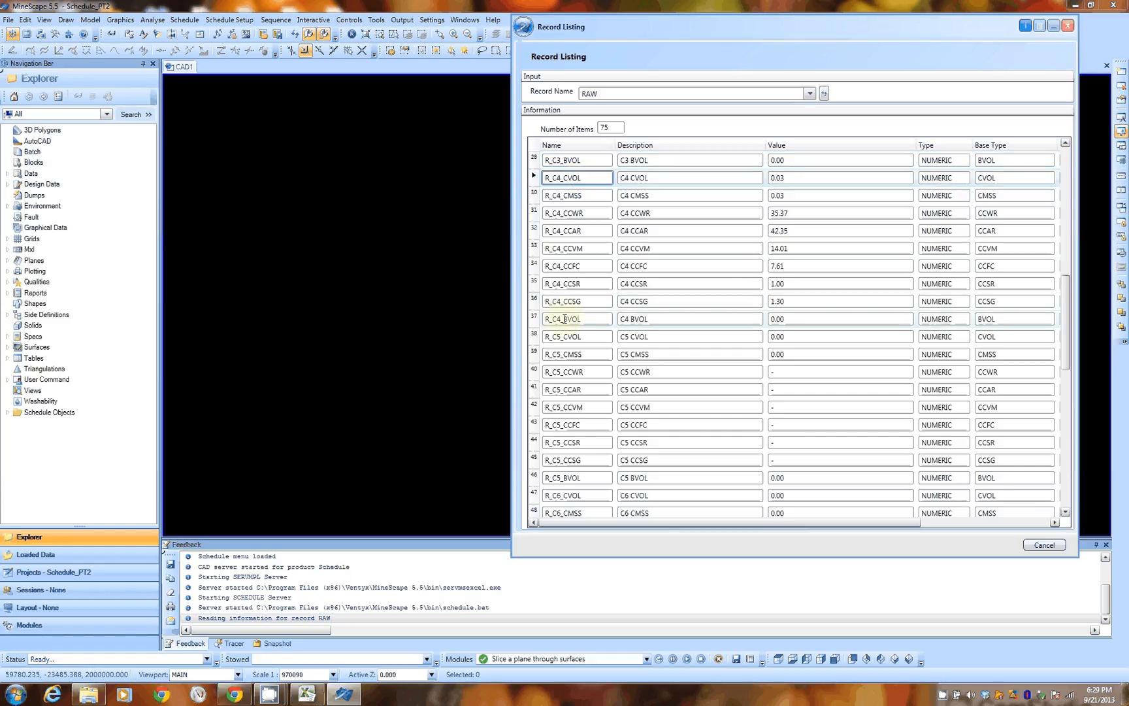
pyautogui.click(565, 318)
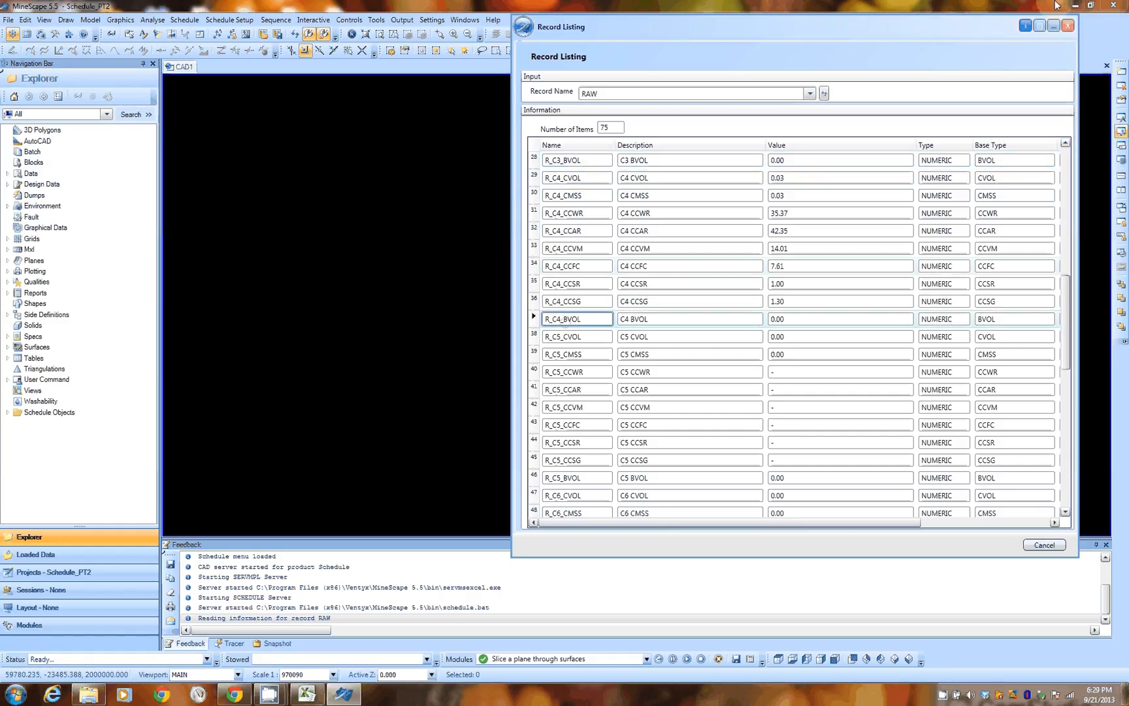
# Reduce the MineScape window, move it aside, and switch to Excel to show the RECORDS sheet alongside the Record Listing form.
pyautogui.click(1092, 6)
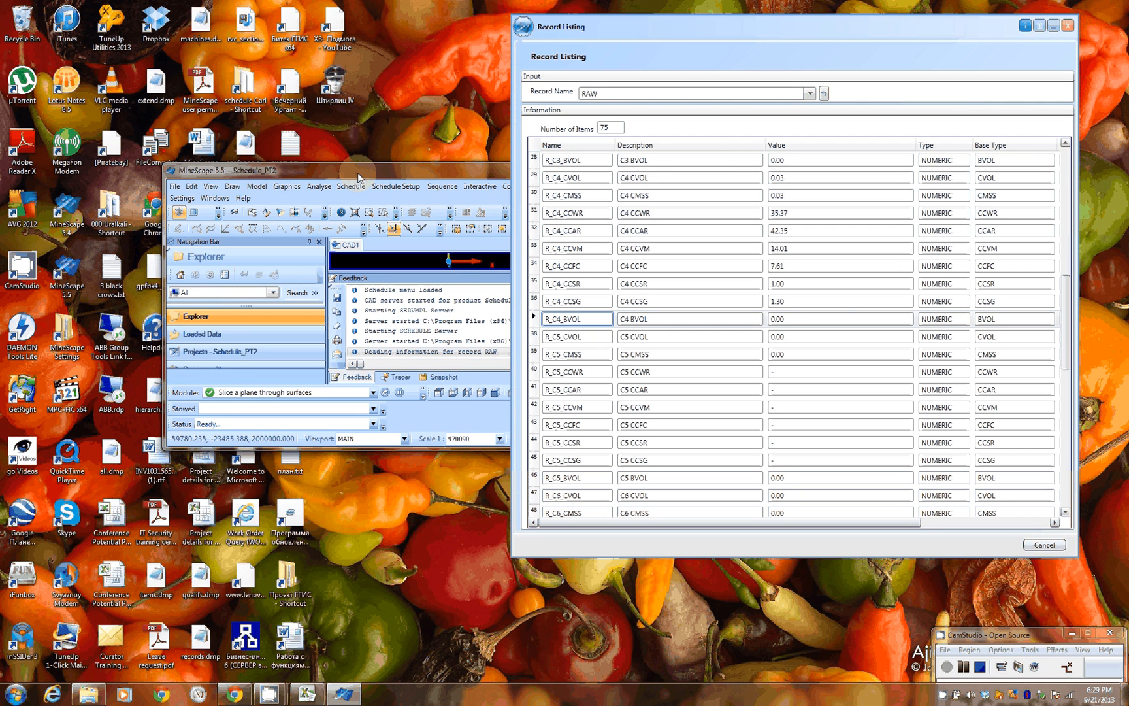
pyautogui.moveTo(358, 173); pyautogui.dragTo(720, 399)
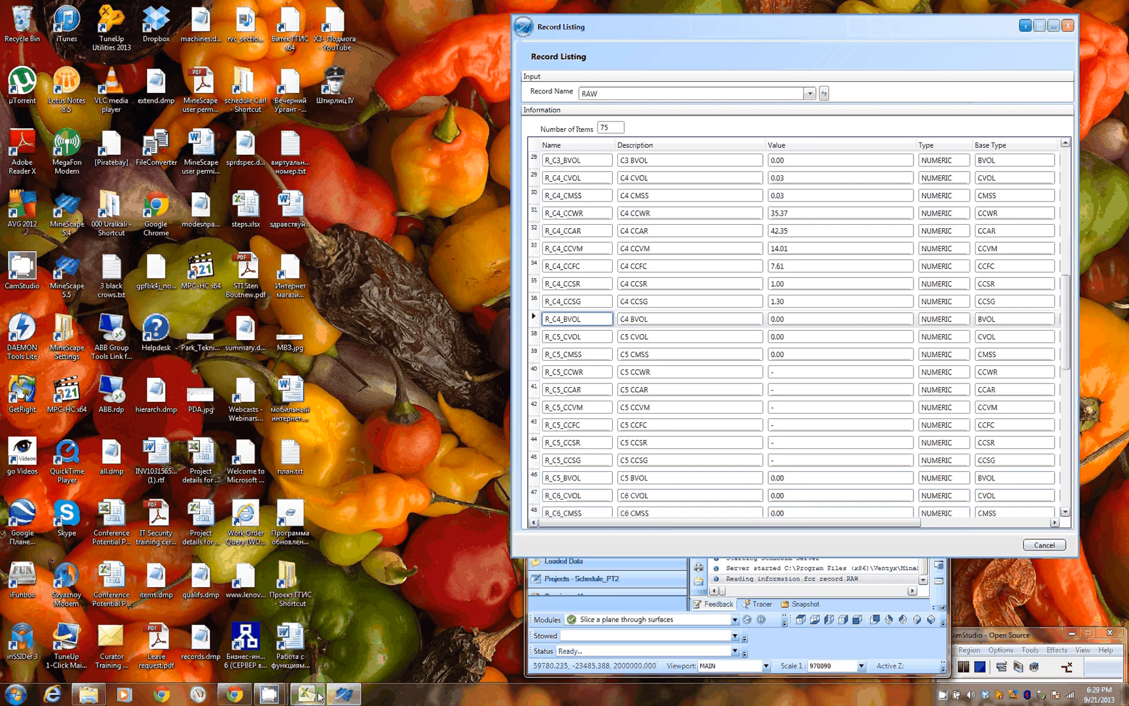
pyautogui.click(318, 695)
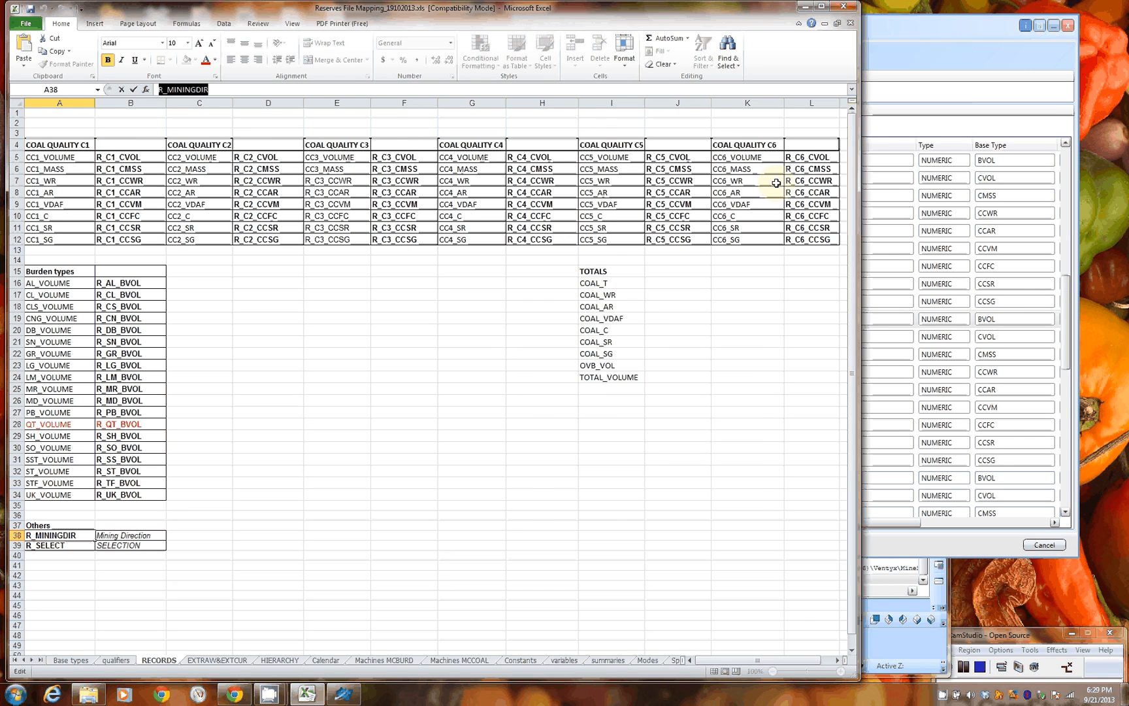
pyautogui.click(927, 23)
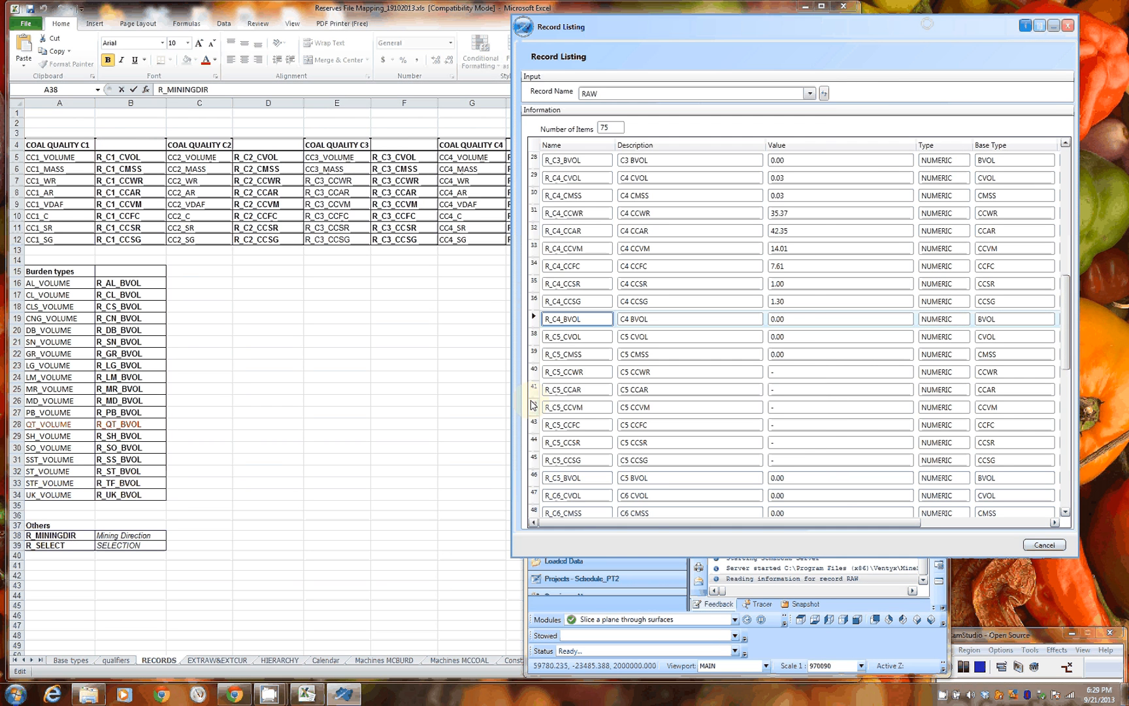
# Examine the remaining RAW record items, from the C5 and C6 coal qualities through the burden volumes to R_MININGDIR and R_SELECT.
pyautogui.click(561, 337)
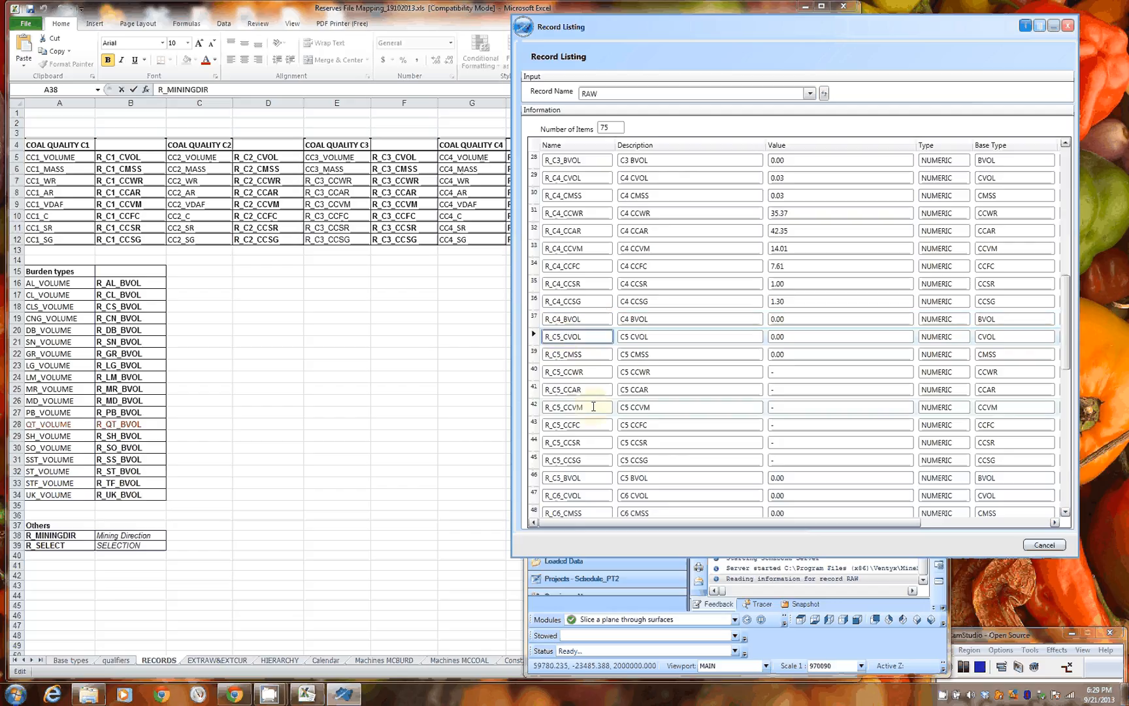
pyautogui.scroll(-3, 594, 406)
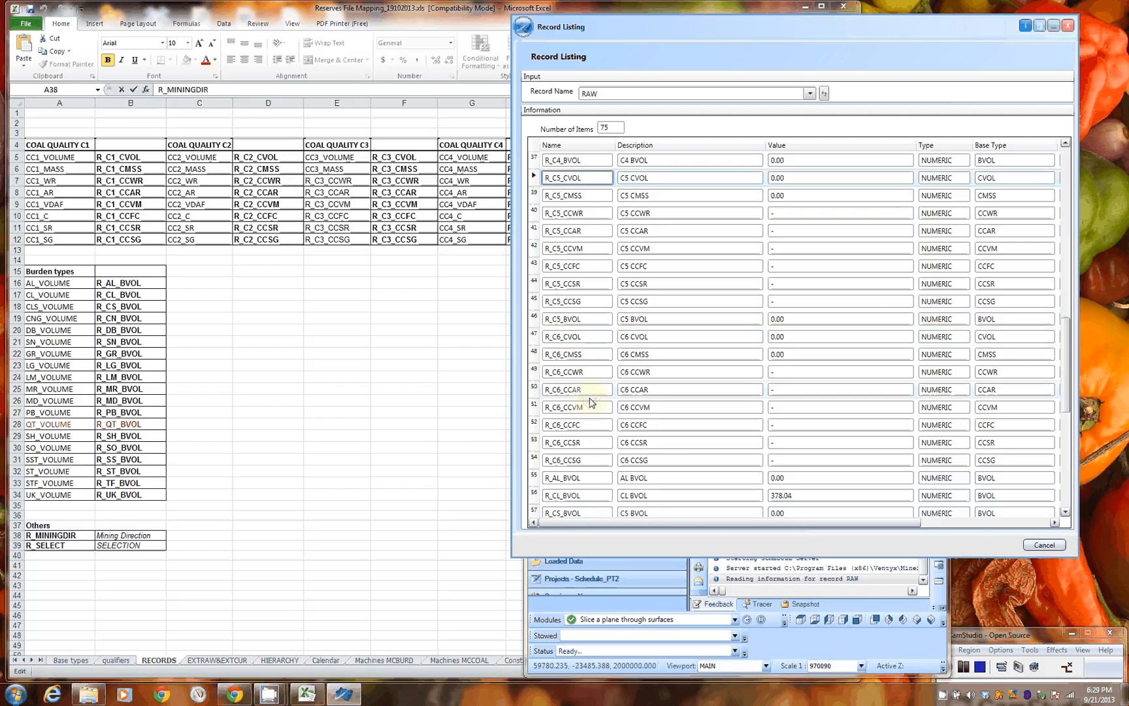
pyautogui.scroll(-3, 575, 390)
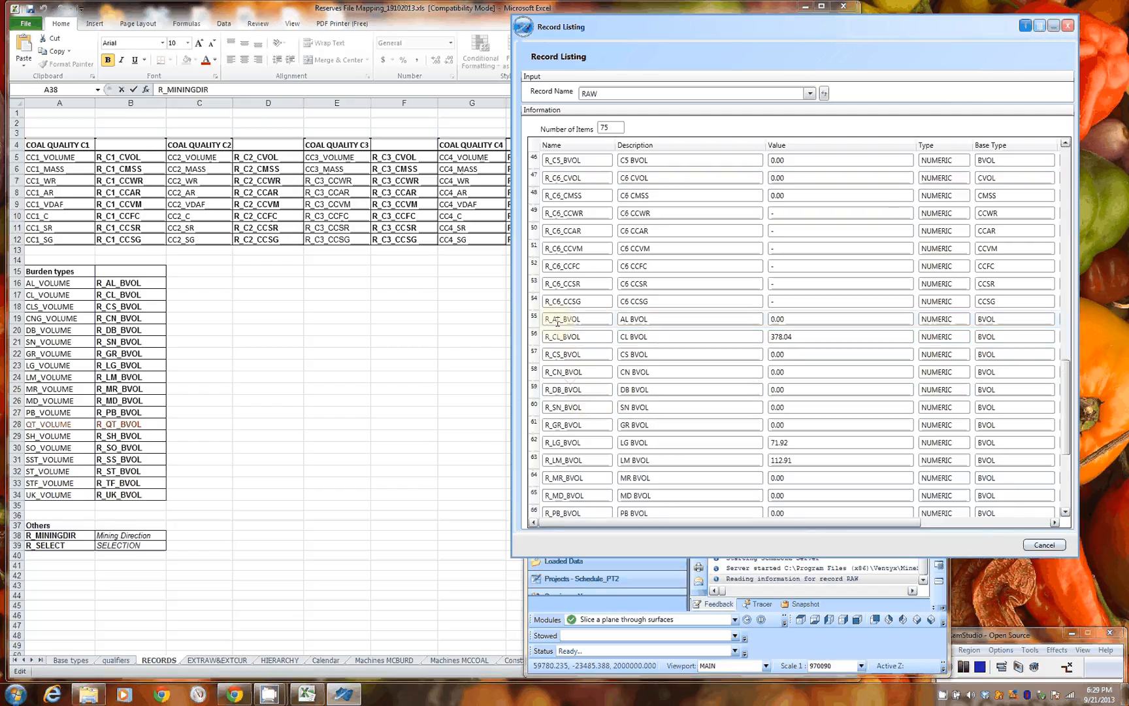
pyautogui.click(557, 320)
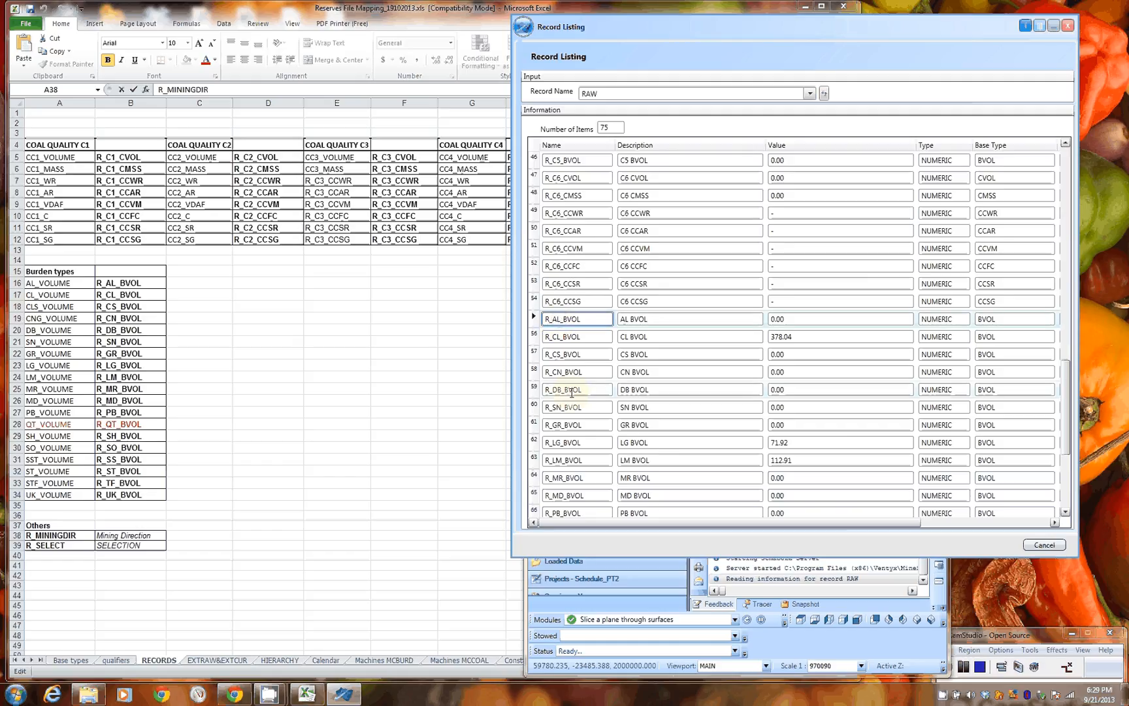
pyautogui.scroll(-4, 571, 392)
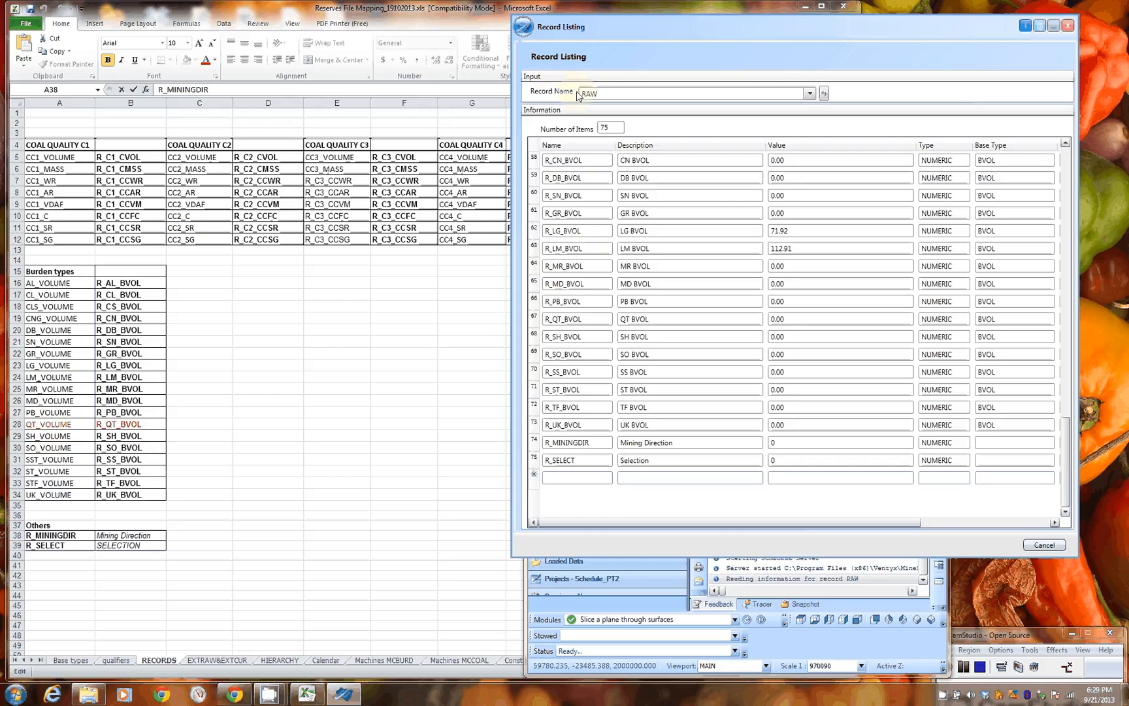
pyautogui.click(1018, 479)
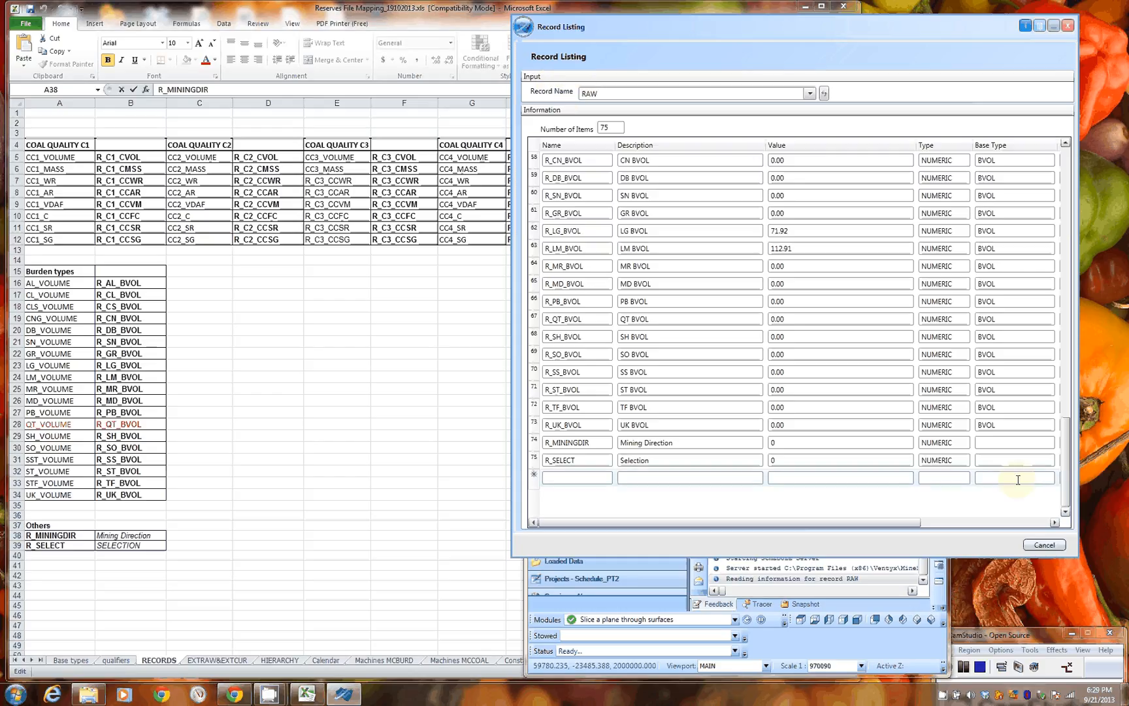
# Close the Record Listing form and move the reduced MineScape window clear of the Excel workbook's sheet names.
pyautogui.click(1043, 544)
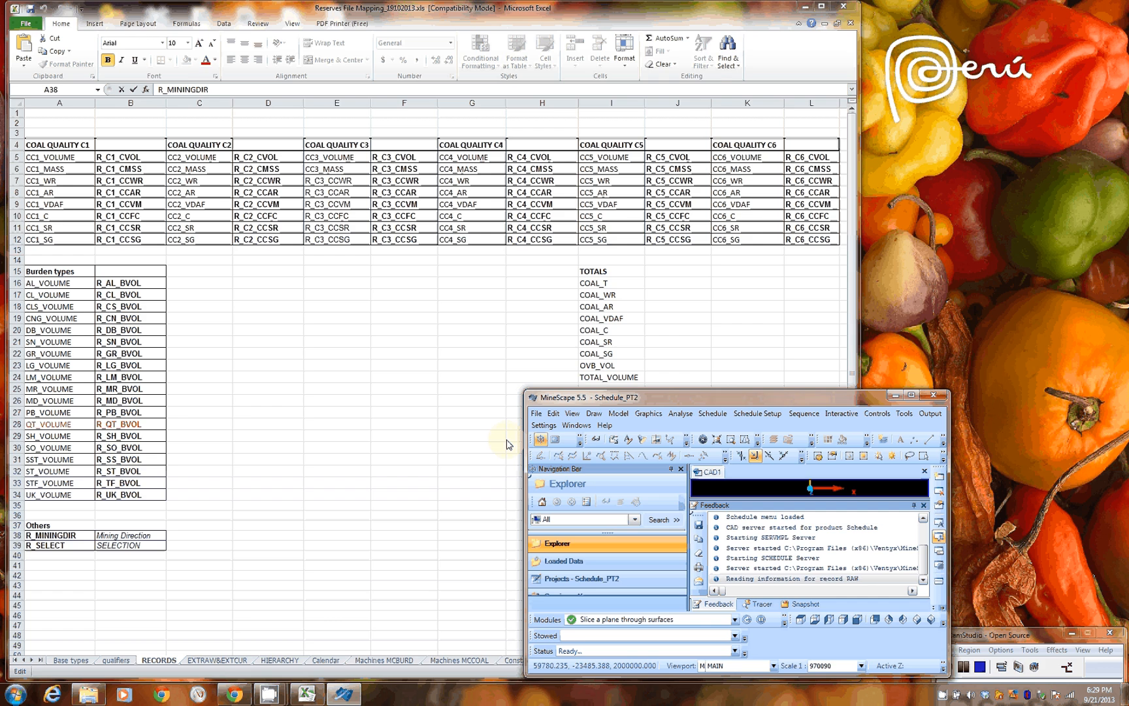
pyautogui.click(911, 395)
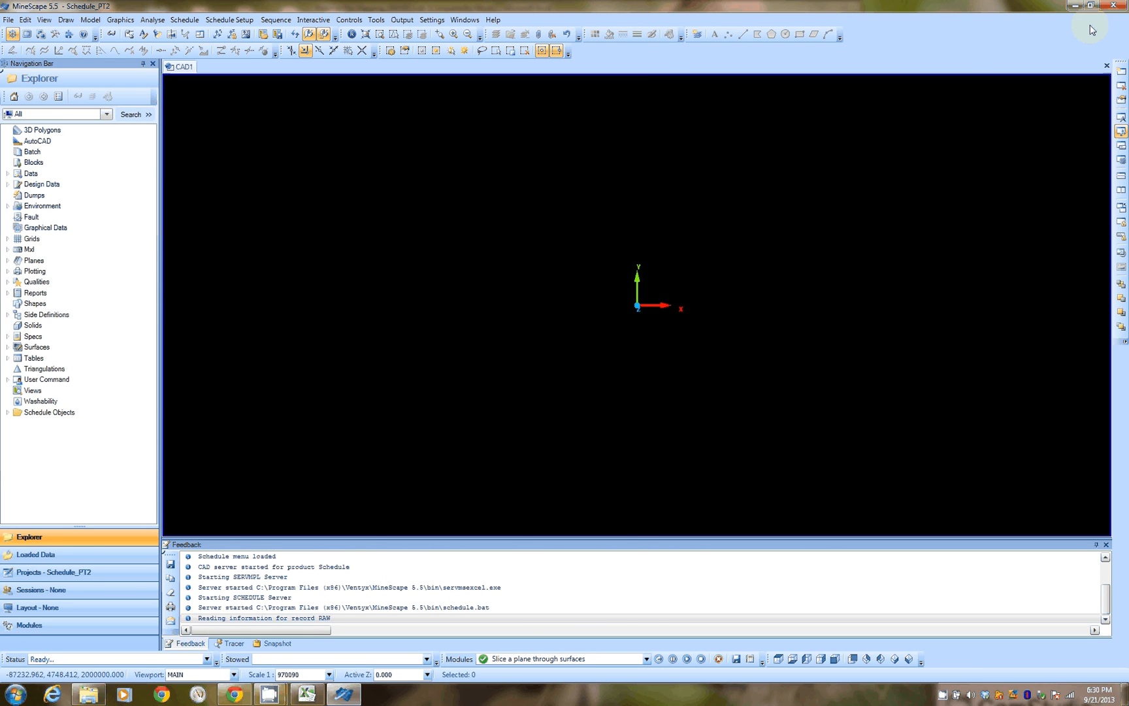
pyautogui.click(1090, 5)
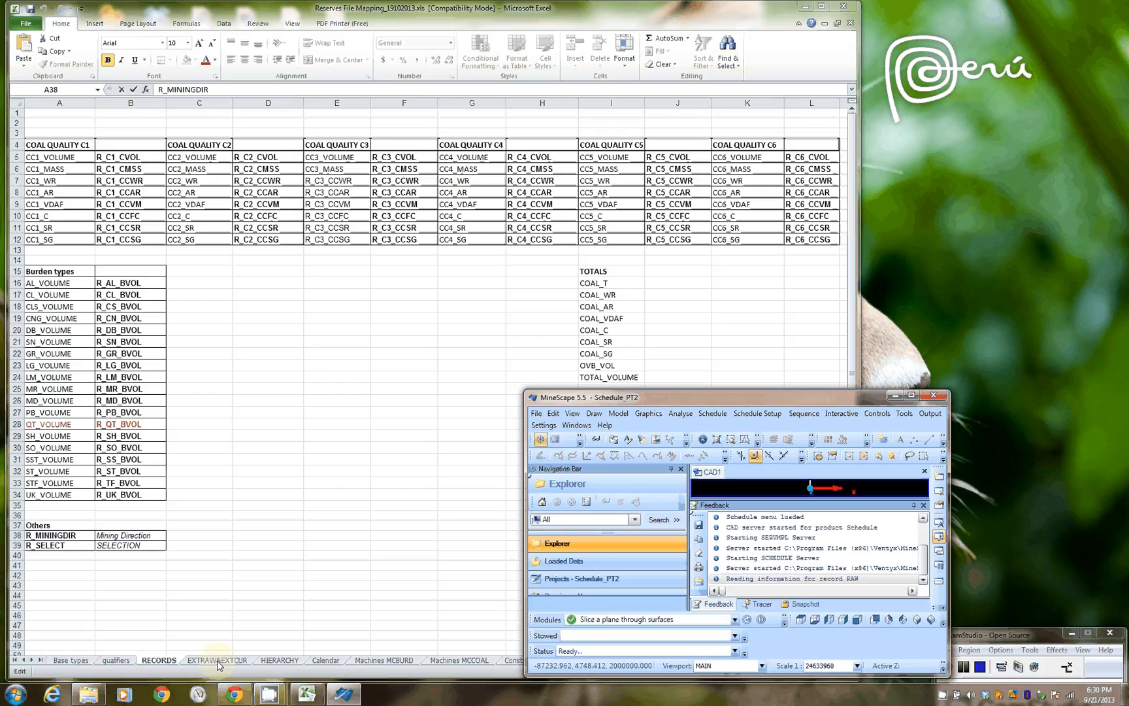
pyautogui.moveTo(720, 397); pyautogui.dragTo(806, 12)
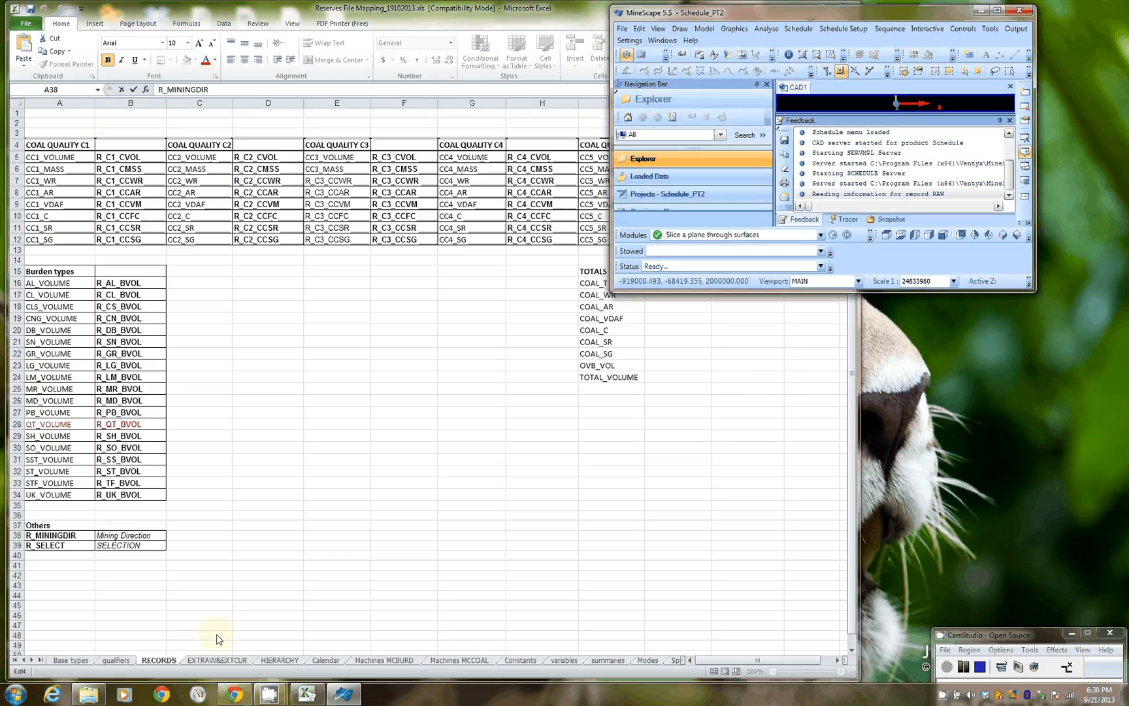